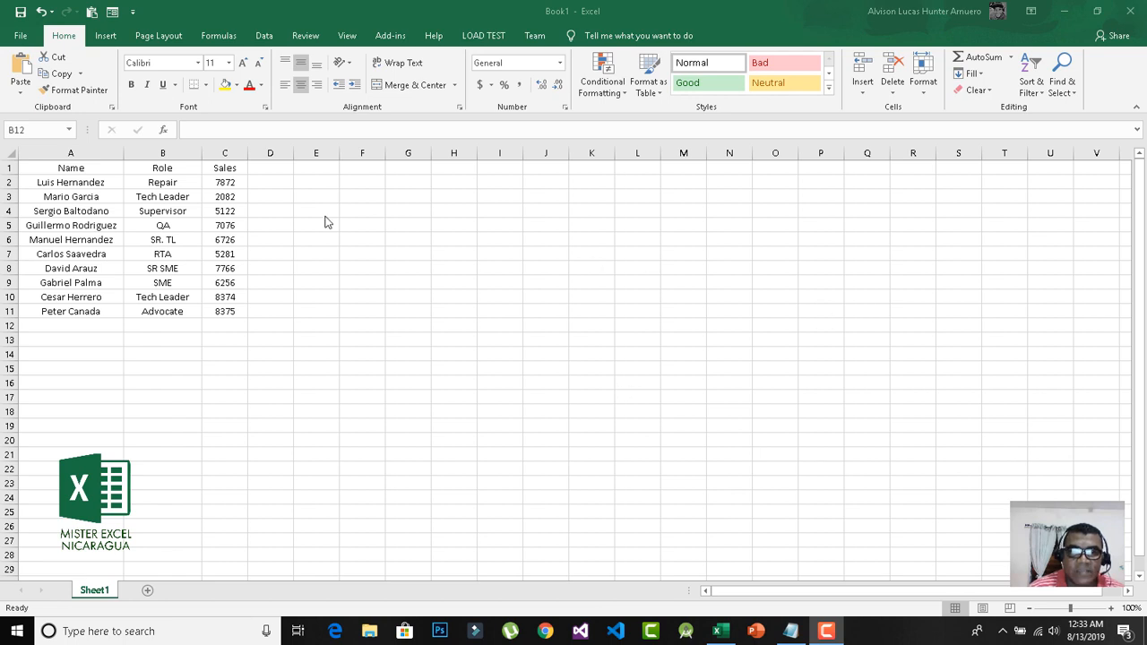
# Add the header "Month" in cell D1, beside the Sales header.
pyautogui.click(265, 167)
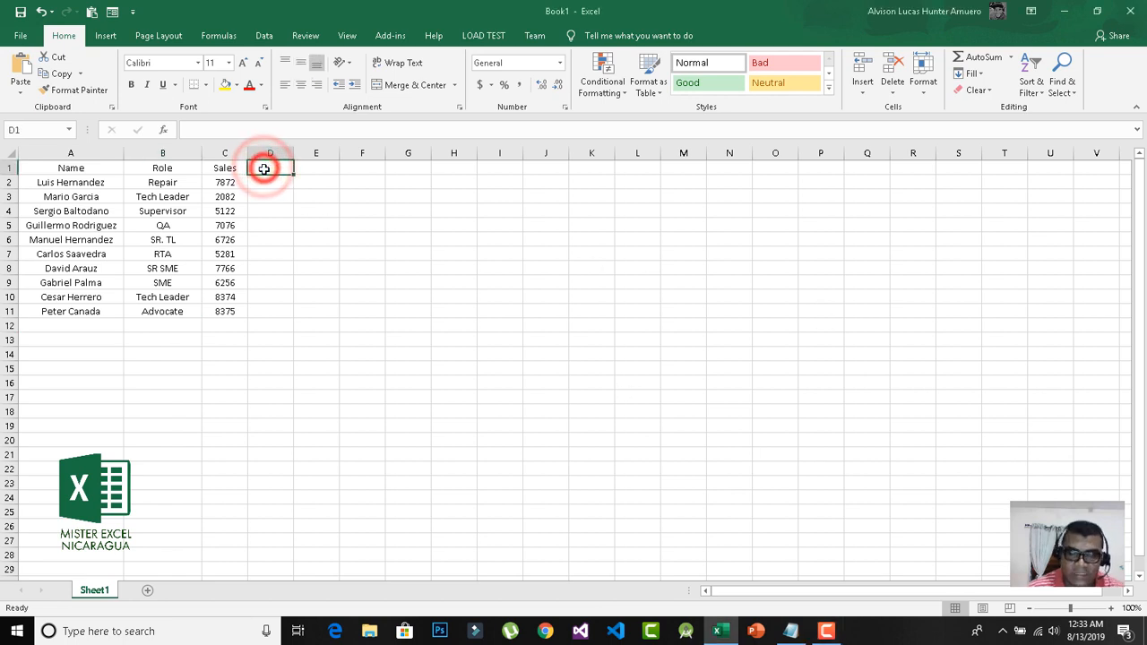
pyautogui.write('Month')
pyautogui.press('Return')
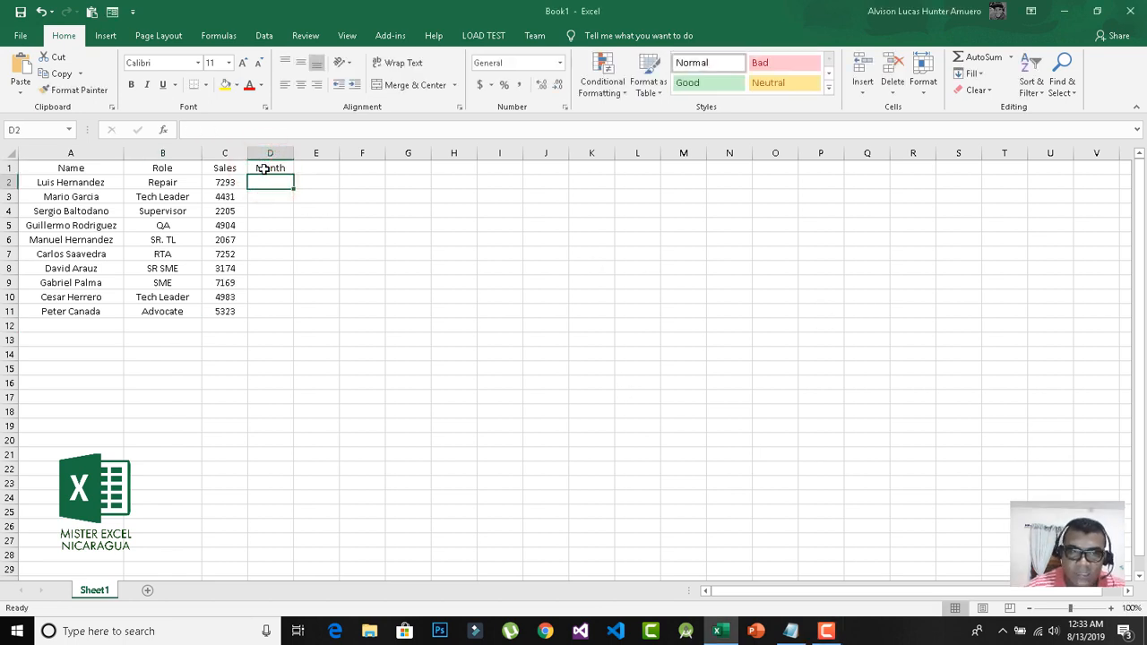
# Replace the random-number formulas in the Sales cells C2:C11 with their static values.
pyautogui.moveTo(225, 182); pyautogui.dragTo(229, 307)
pyautogui.hotkey('ctrl', 'c')
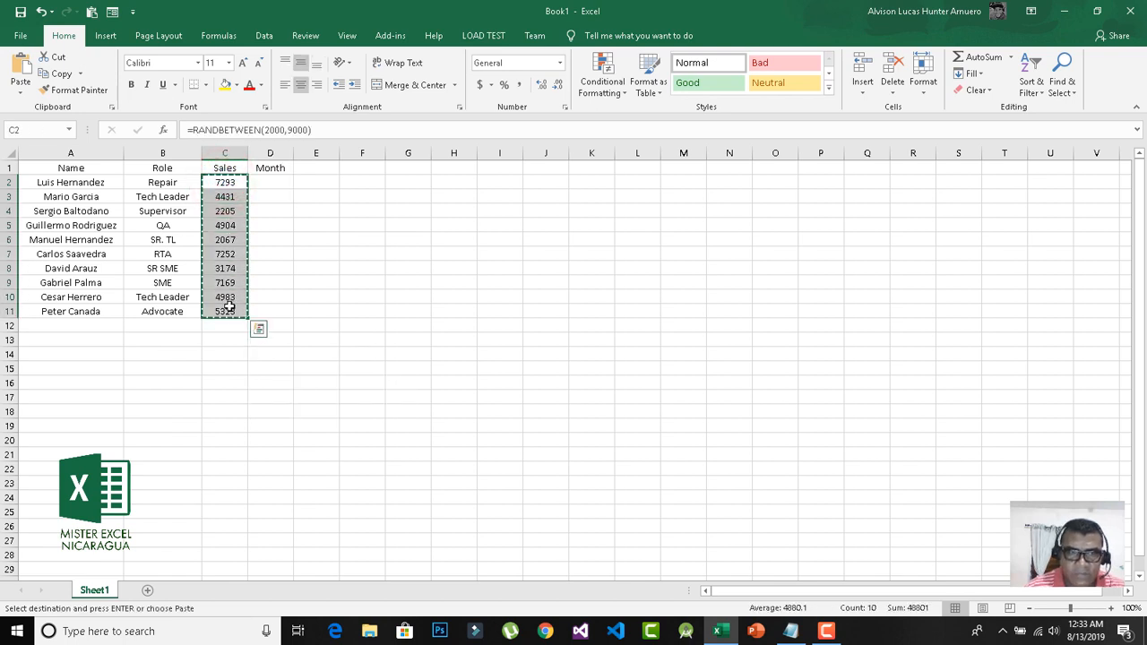
pyautogui.rightClick(225, 184)
pyautogui.click(278, 250)
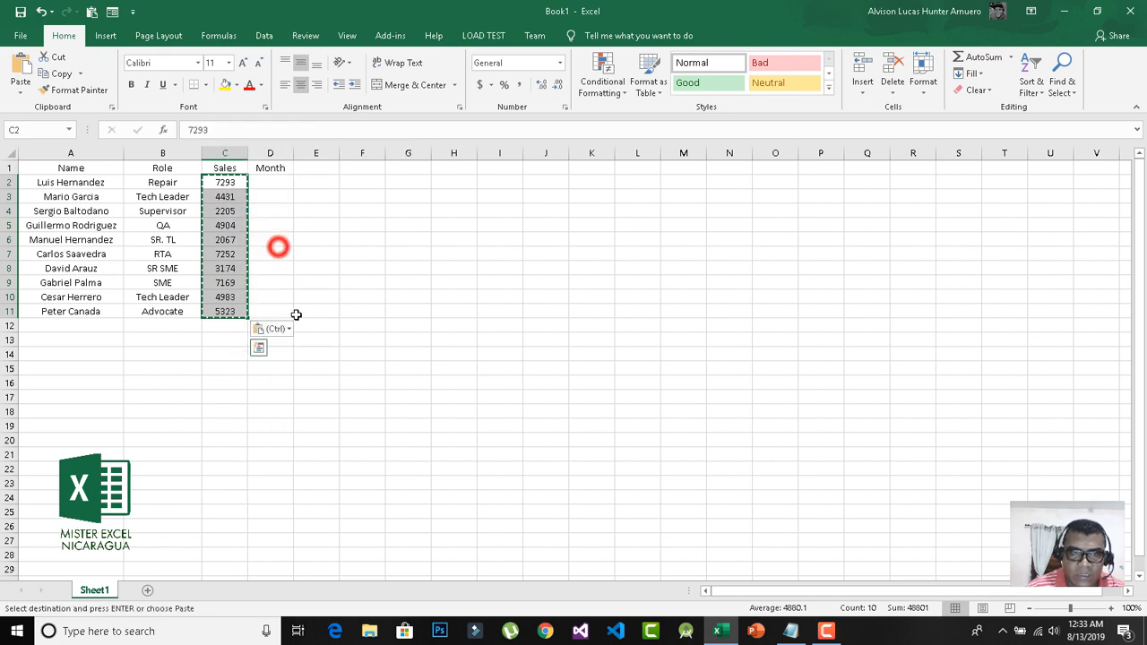
# Fill D2:D11 with the months January through October and widen column D to fit the names.
pyautogui.click(274, 183)
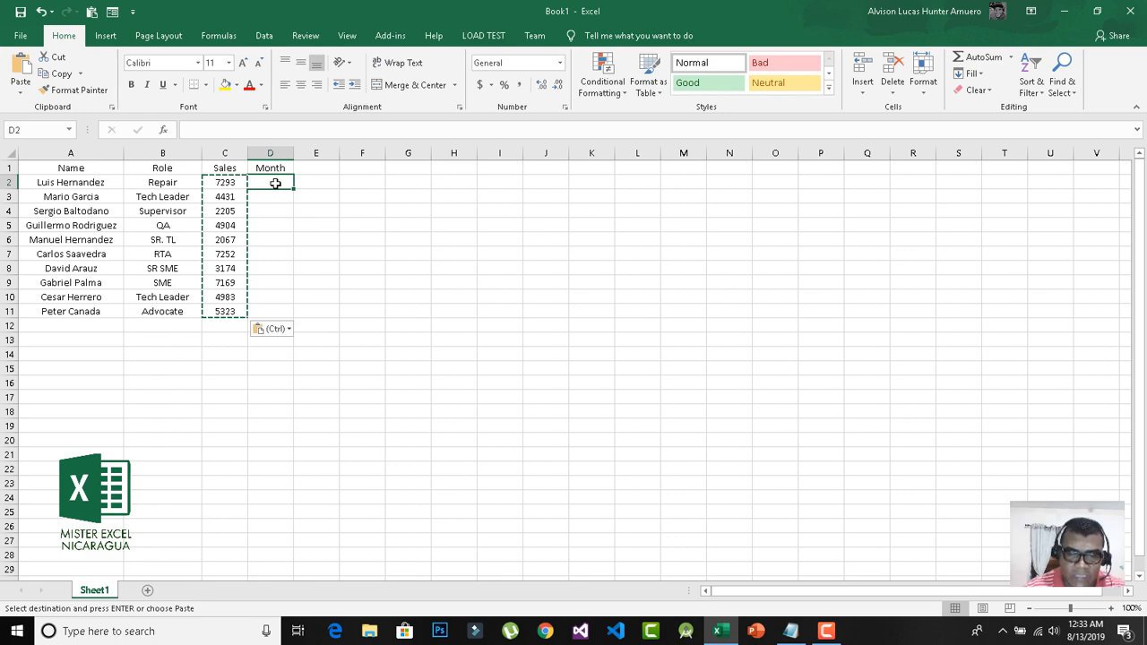
pyautogui.write('Jan')
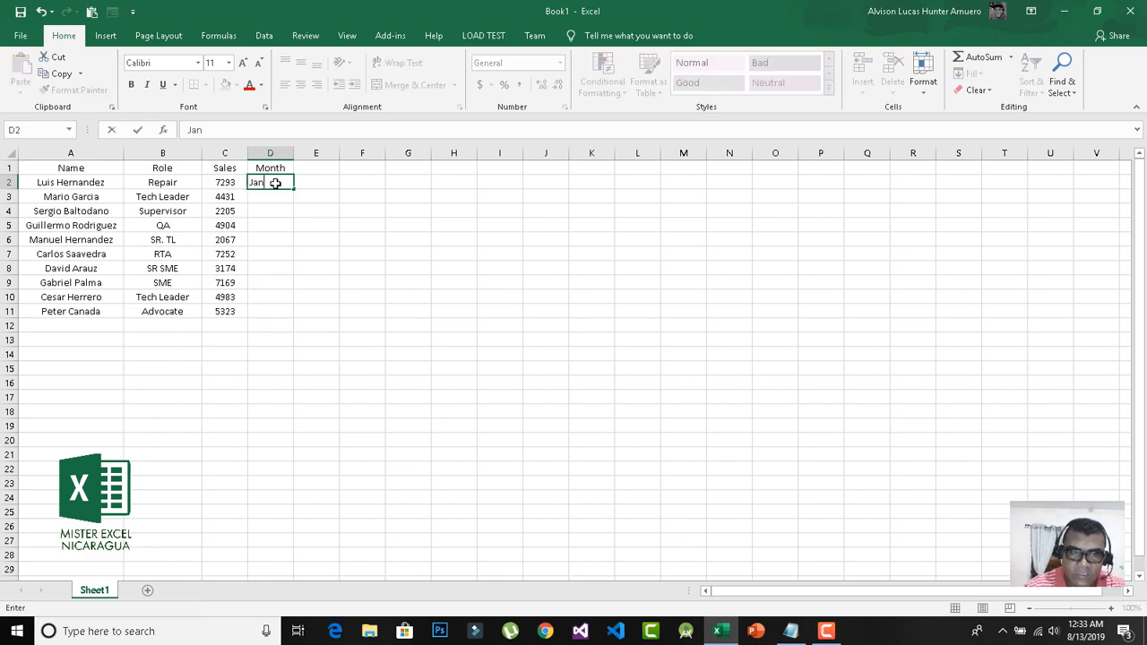
pyautogui.write('uar')
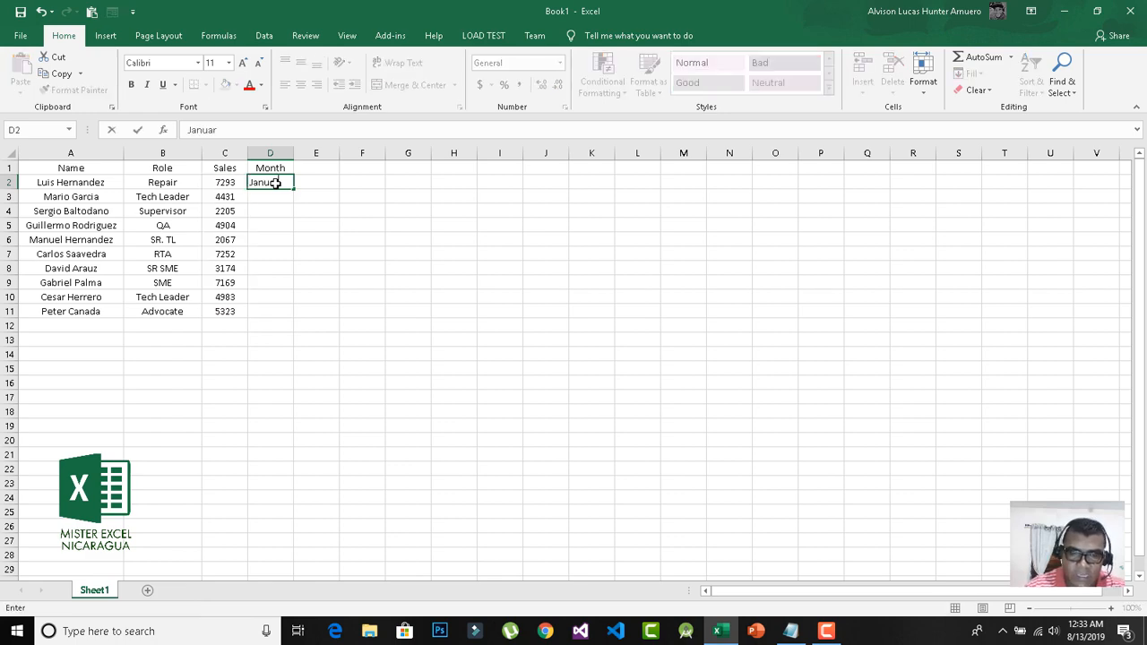
pyautogui.write('y')
pyautogui.press('Return')
pyautogui.click(276, 183)
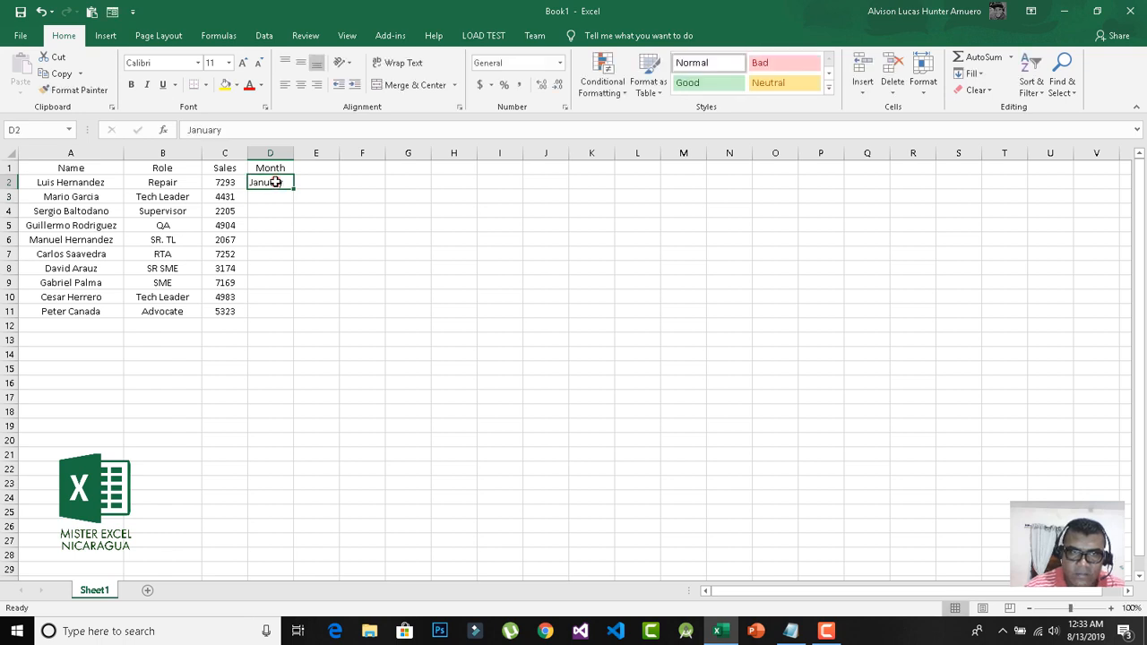
pyautogui.moveTo(293, 190); pyautogui.dragTo(297, 315)
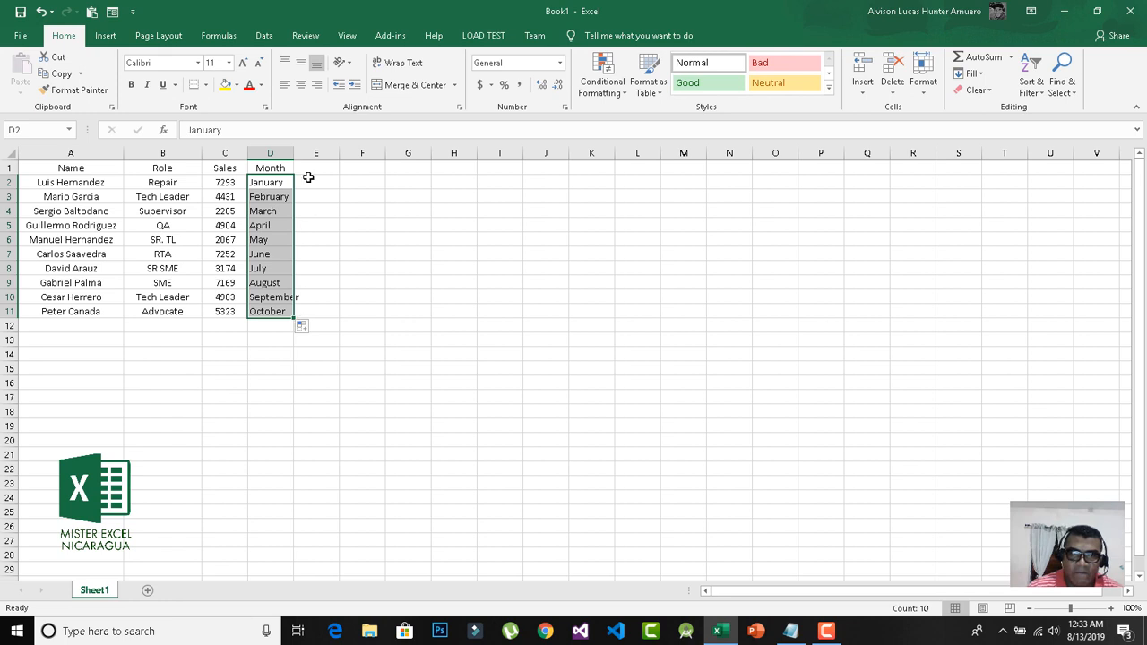
pyautogui.moveTo(297, 154); pyautogui.dragTo(300, 154)
pyautogui.moveTo(300, 154); pyautogui.dragTo(313, 155)
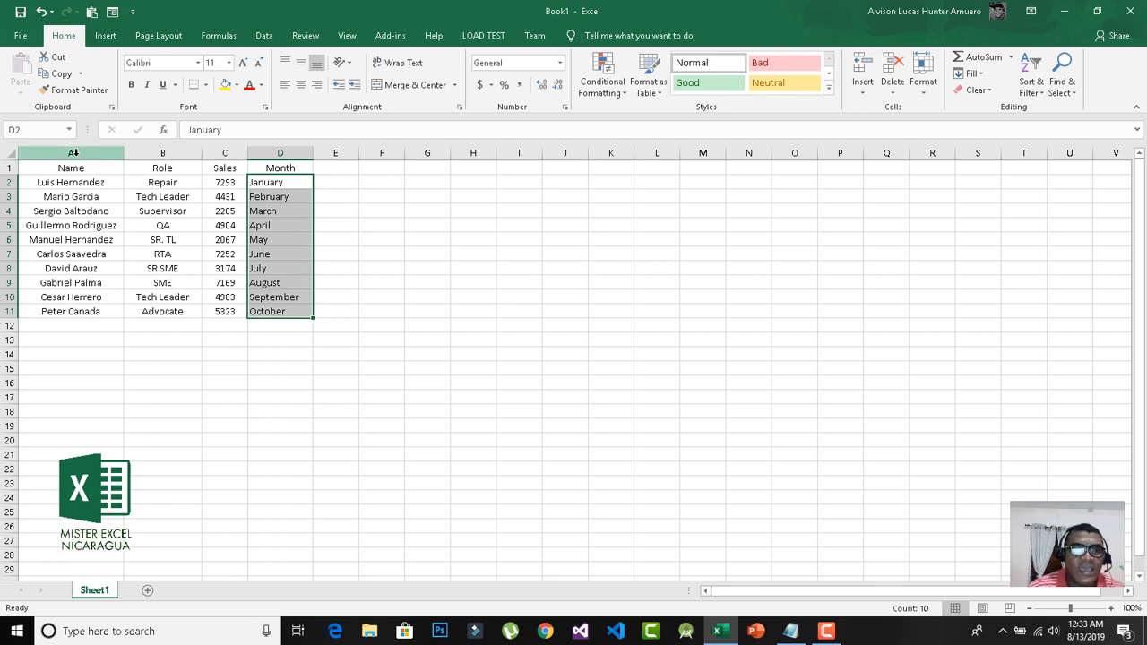
# Center the contents of columns A to D horizontally and align them to the middle vertically.
pyautogui.moveTo(71, 153); pyautogui.dragTo(280, 154)
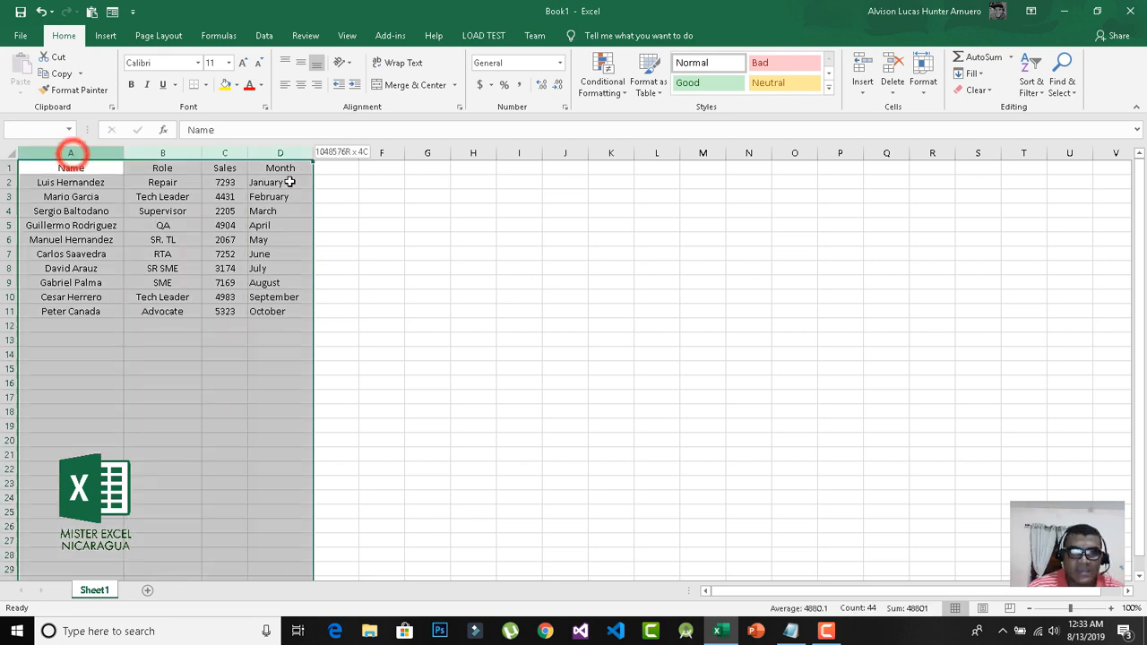
pyautogui.click(286, 84)
pyautogui.click(301, 84)
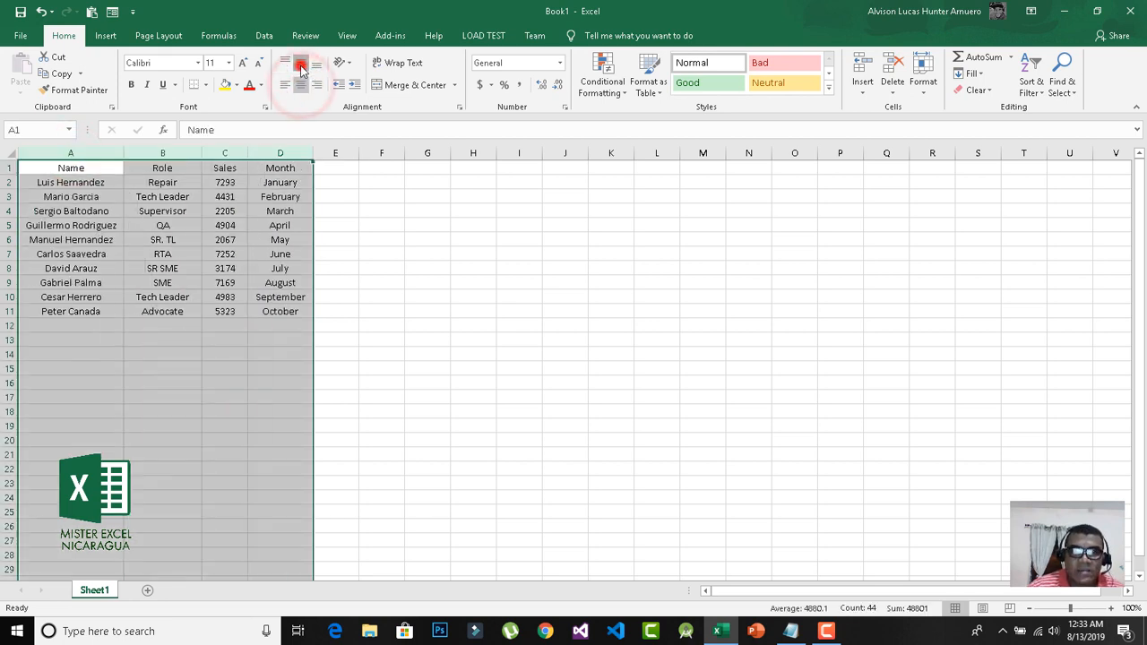
pyautogui.click(301, 63)
pyautogui.moveTo(126, 320); pyautogui.dragTo(124, 316)
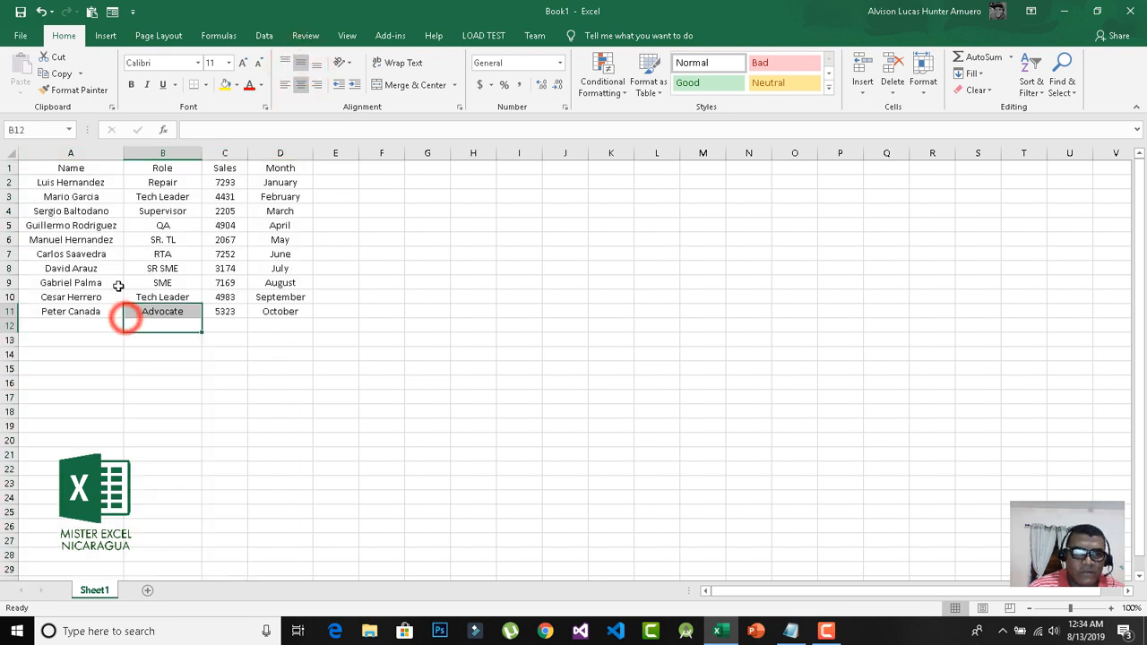
# Apply all borders to the data range A1:D11.
pyautogui.moveTo(47, 168); pyautogui.dragTo(280, 311)
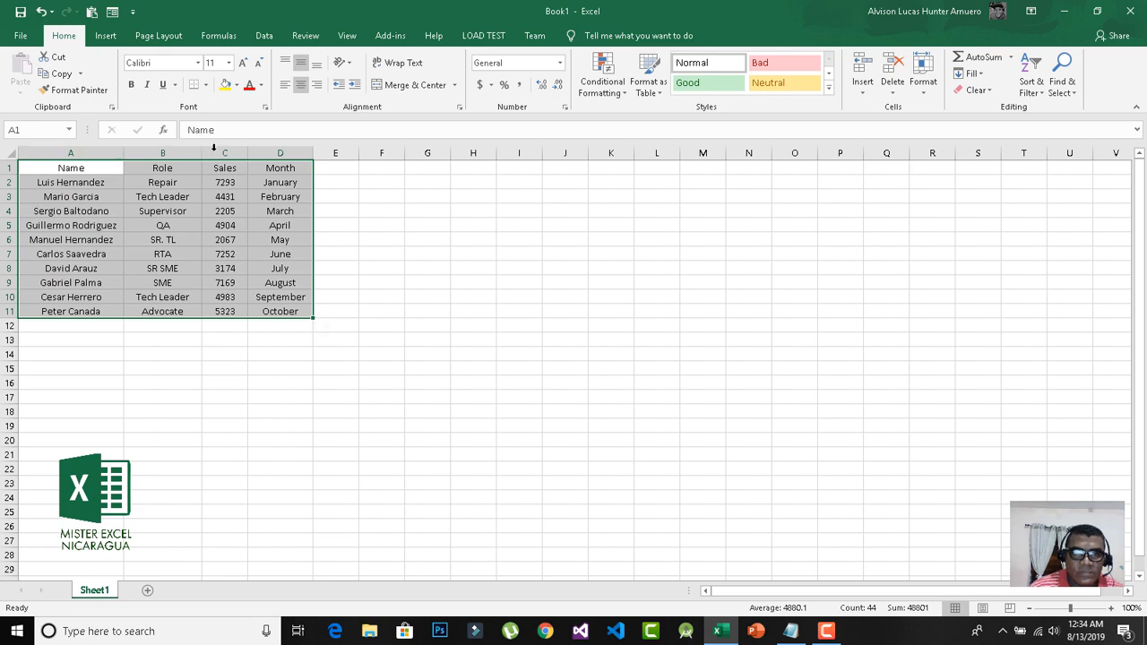
pyautogui.click(205, 85)
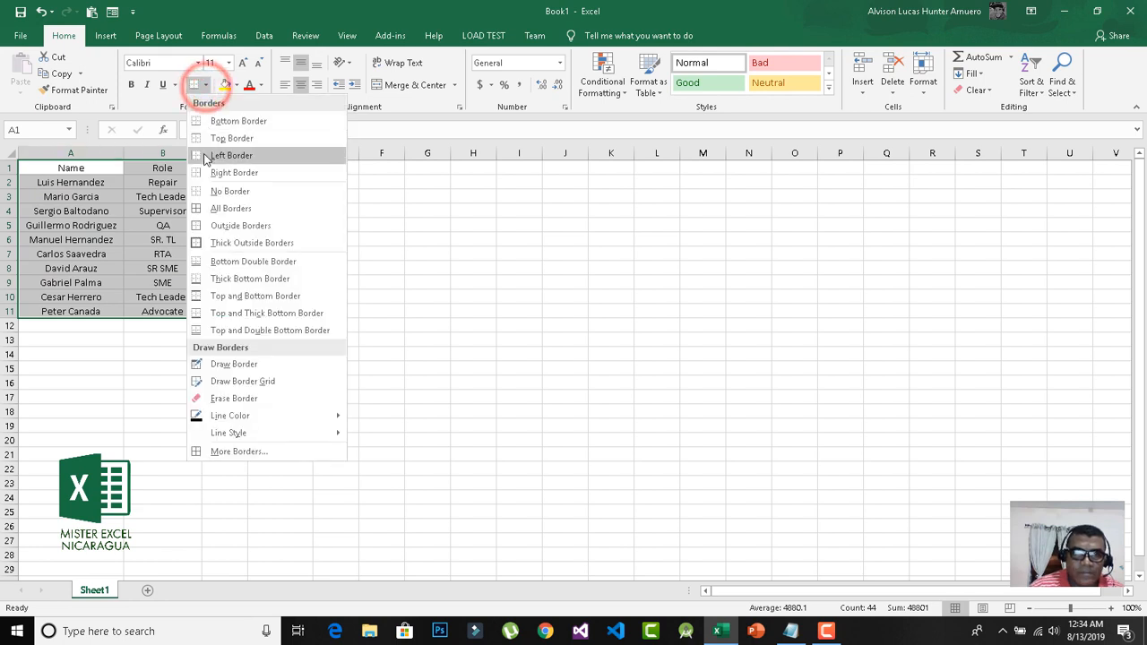
pyautogui.click(199, 210)
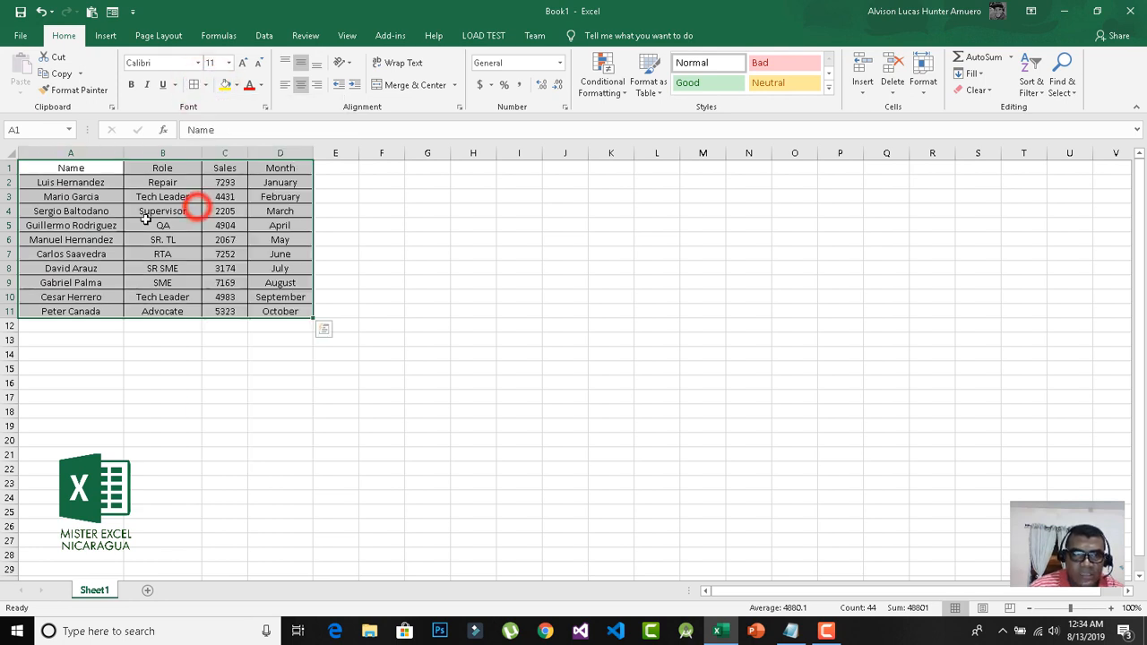
pyautogui.click(179, 213)
# Format the header row A1:D1 in bold with a black fill and white font.
pyautogui.moveTo(55, 167); pyautogui.dragTo(269, 169)
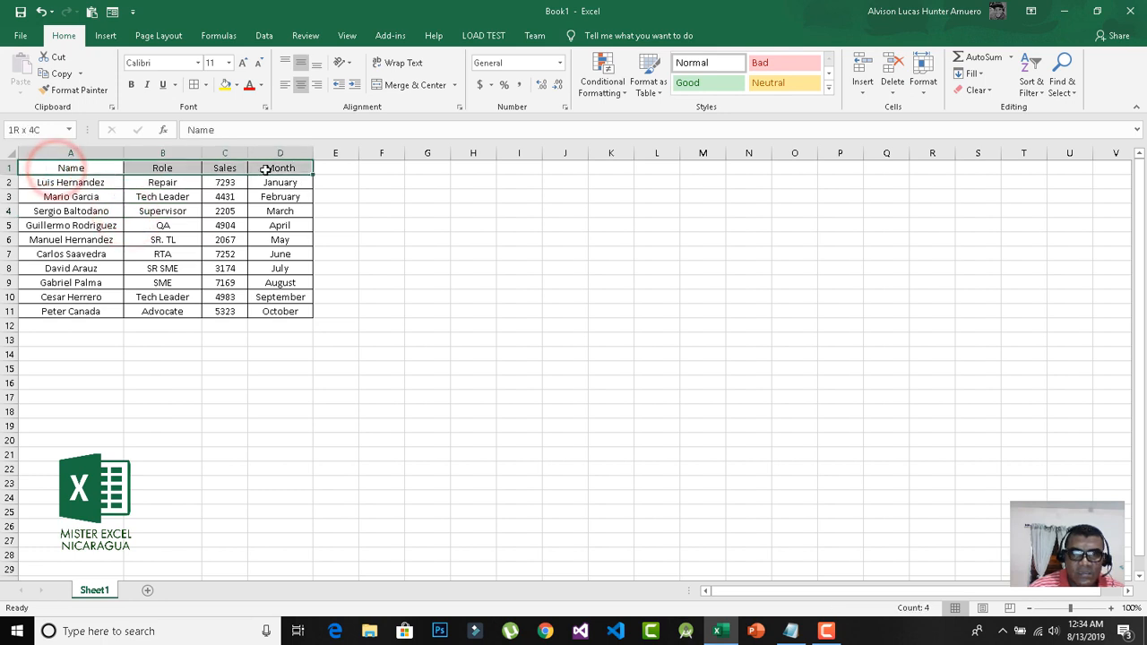
pyautogui.click(131, 85)
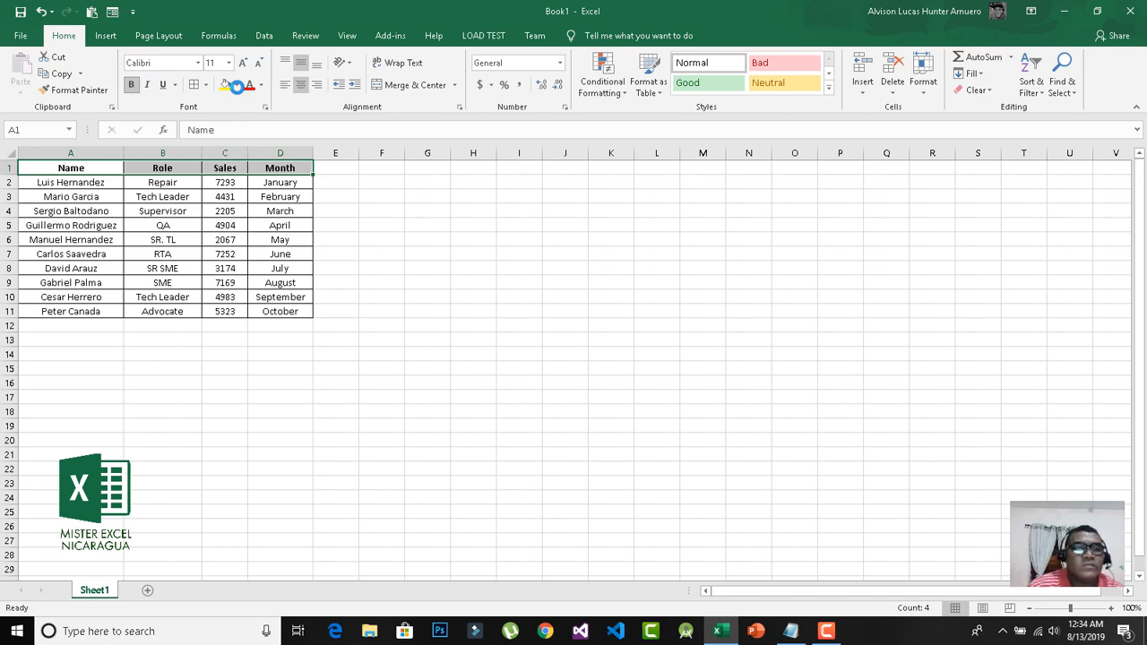
pyautogui.click(237, 87)
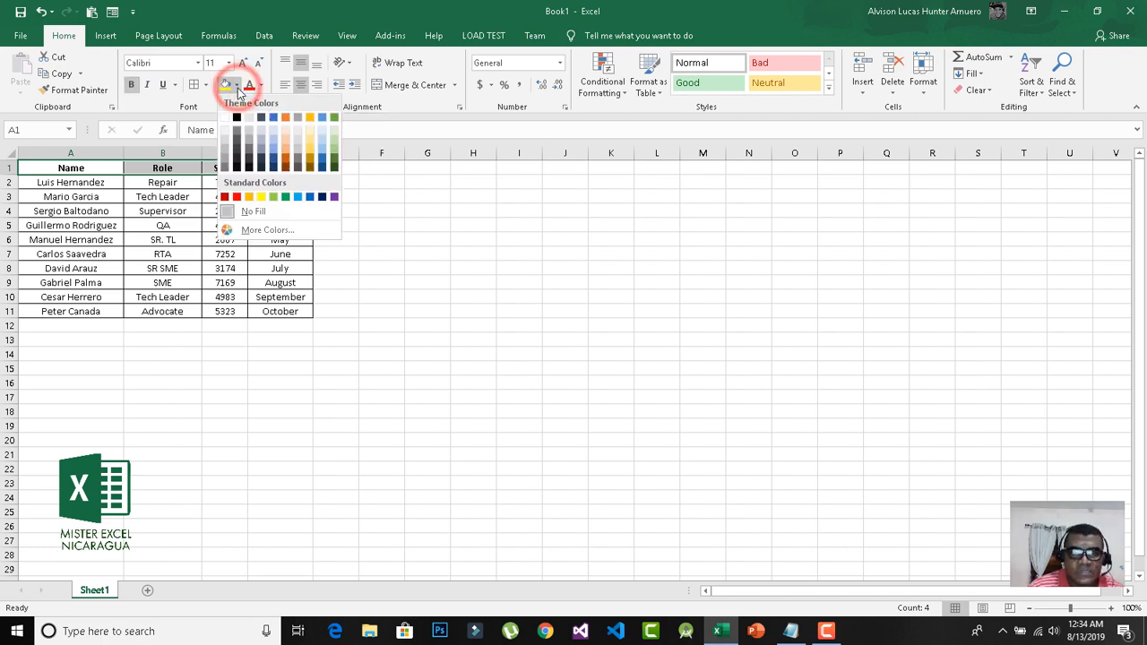
pyautogui.click(236, 118)
pyautogui.click(260, 86)
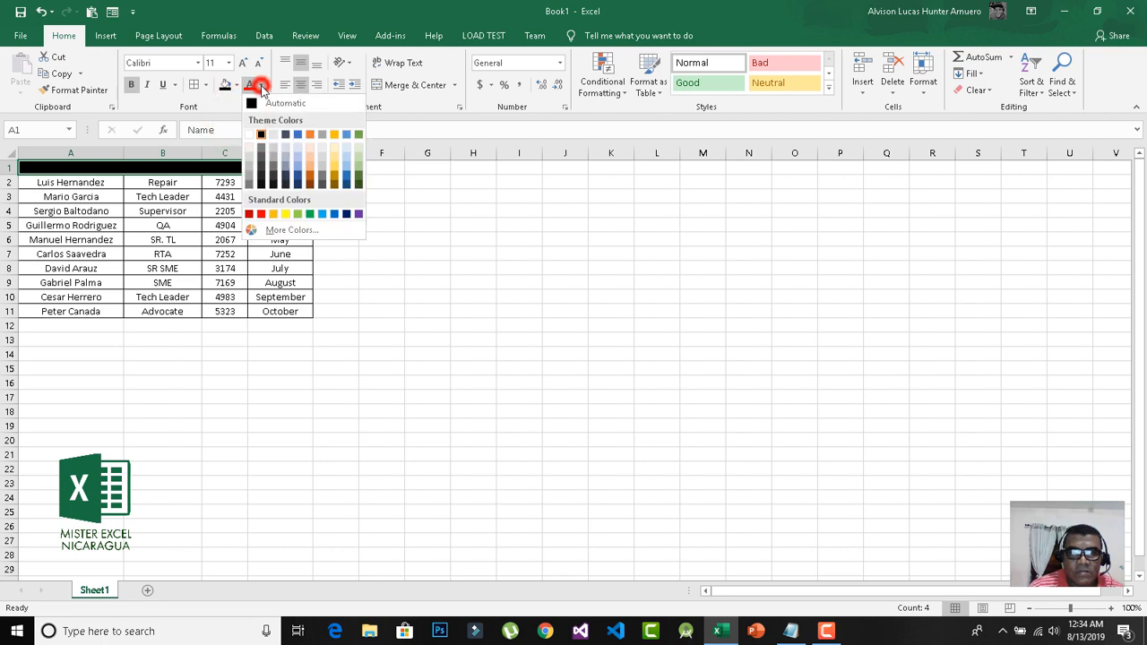
pyautogui.click(249, 132)
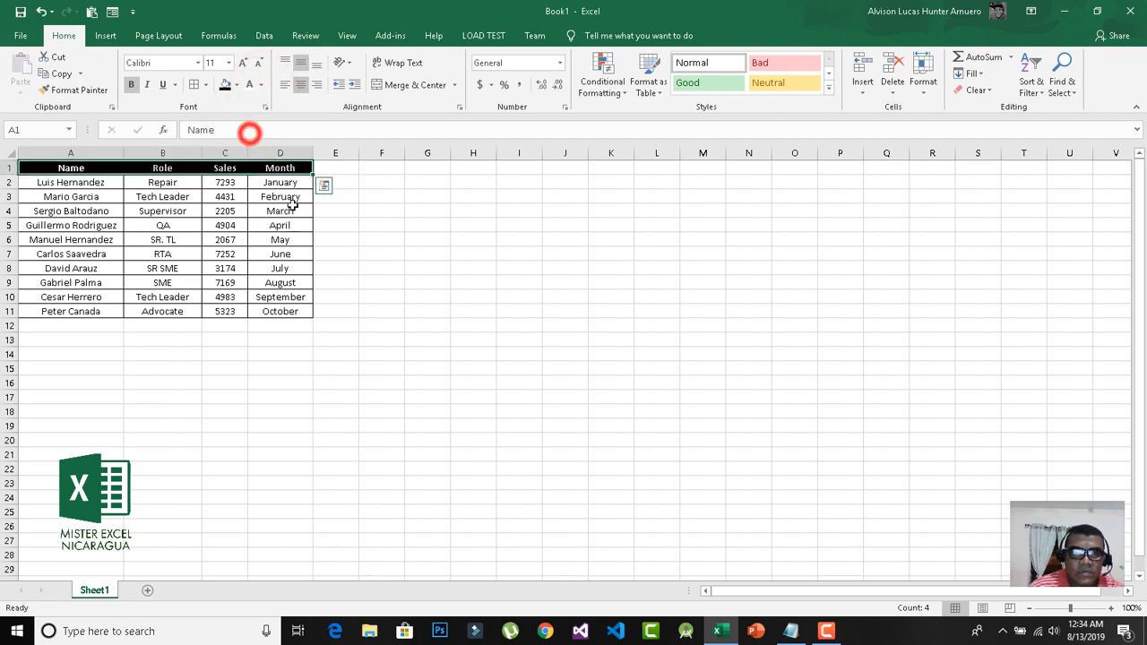
pyautogui.click(375, 296)
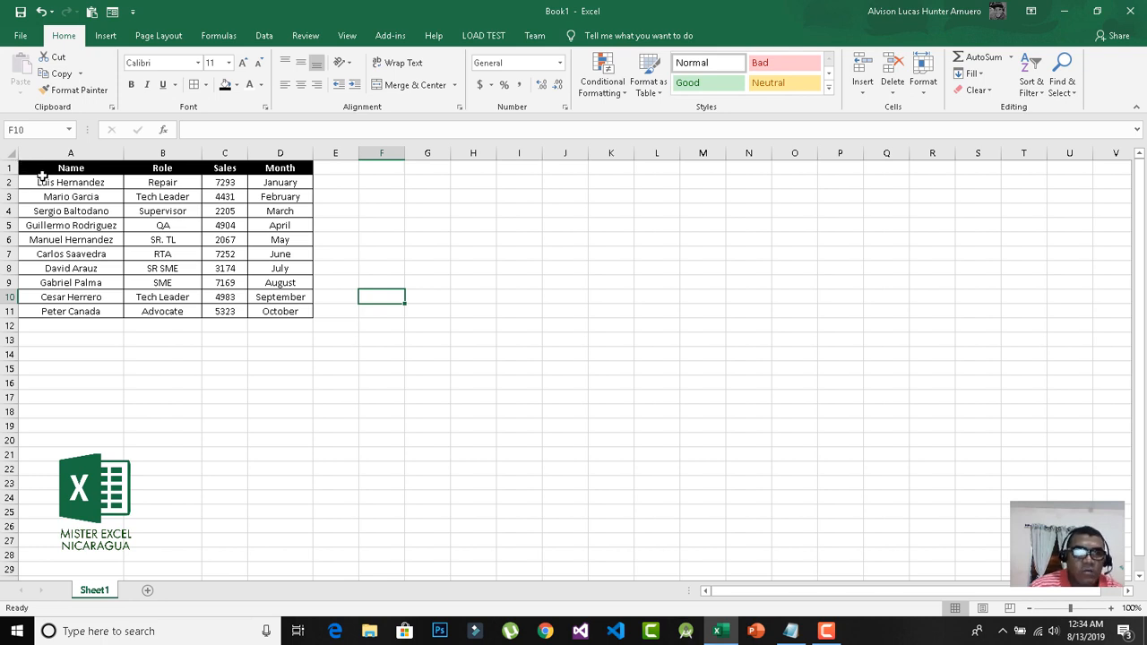
pyautogui.moveTo(41, 169); pyautogui.dragTo(57, 306)
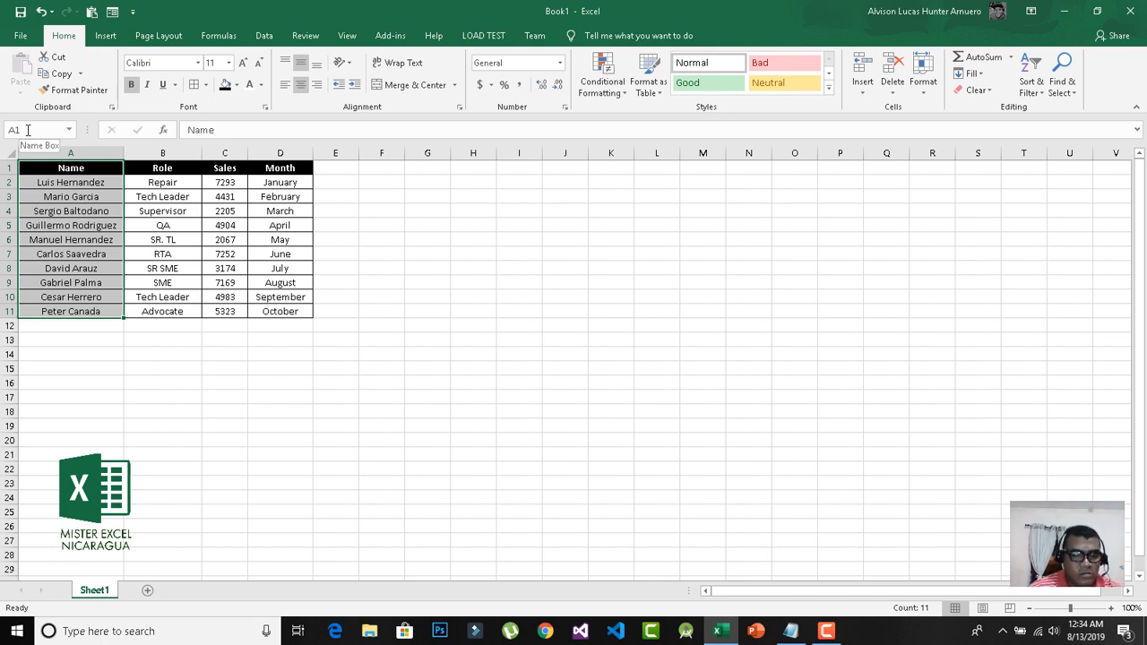
pyautogui.click(141, 366)
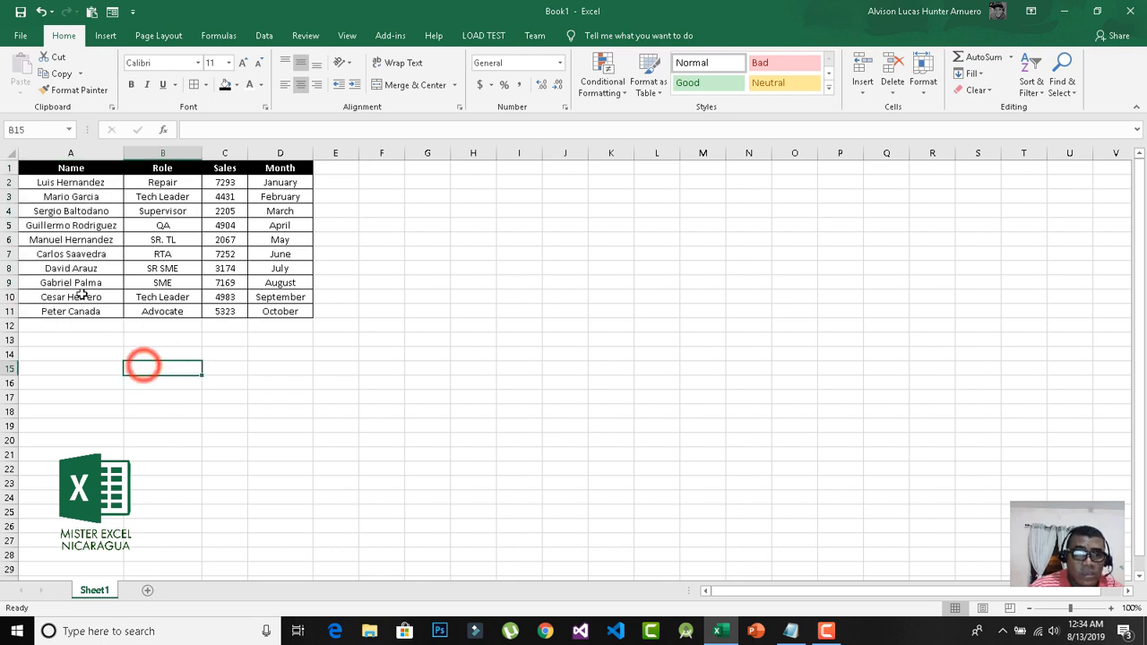
pyautogui.moveTo(46, 169); pyautogui.dragTo(285, 318)
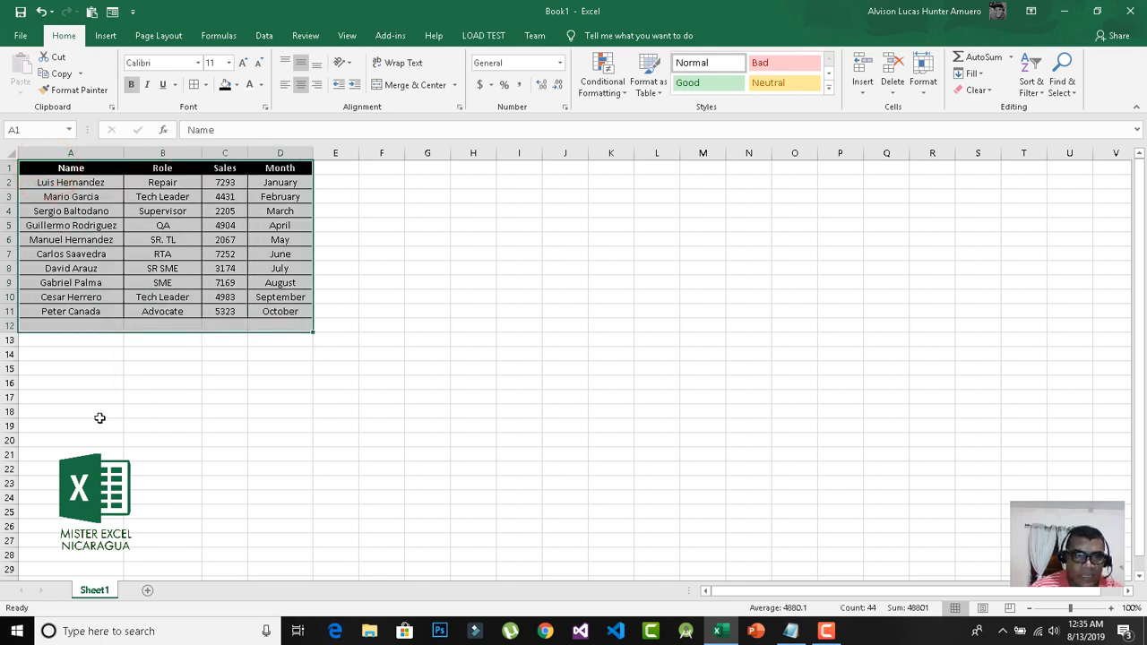
pyautogui.moveTo(98, 413); pyautogui.dragTo(101, 398)
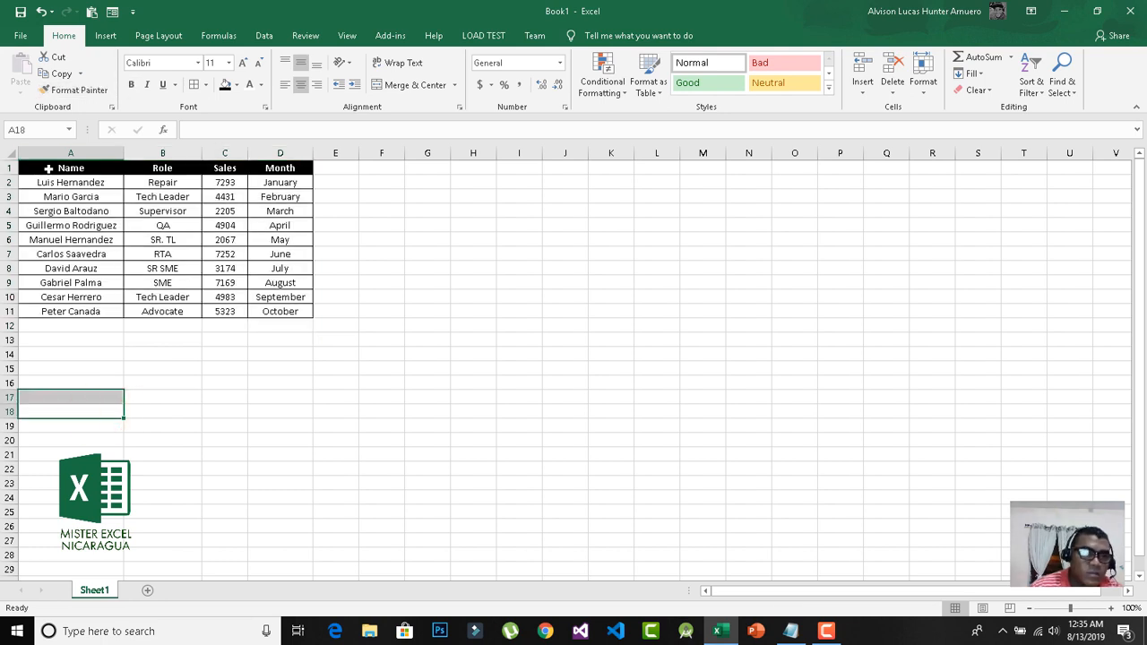
# Define the name SalesNames for the whole table range A1:D11, headers included.
pyautogui.moveTo(49, 169); pyautogui.dragTo(284, 409)
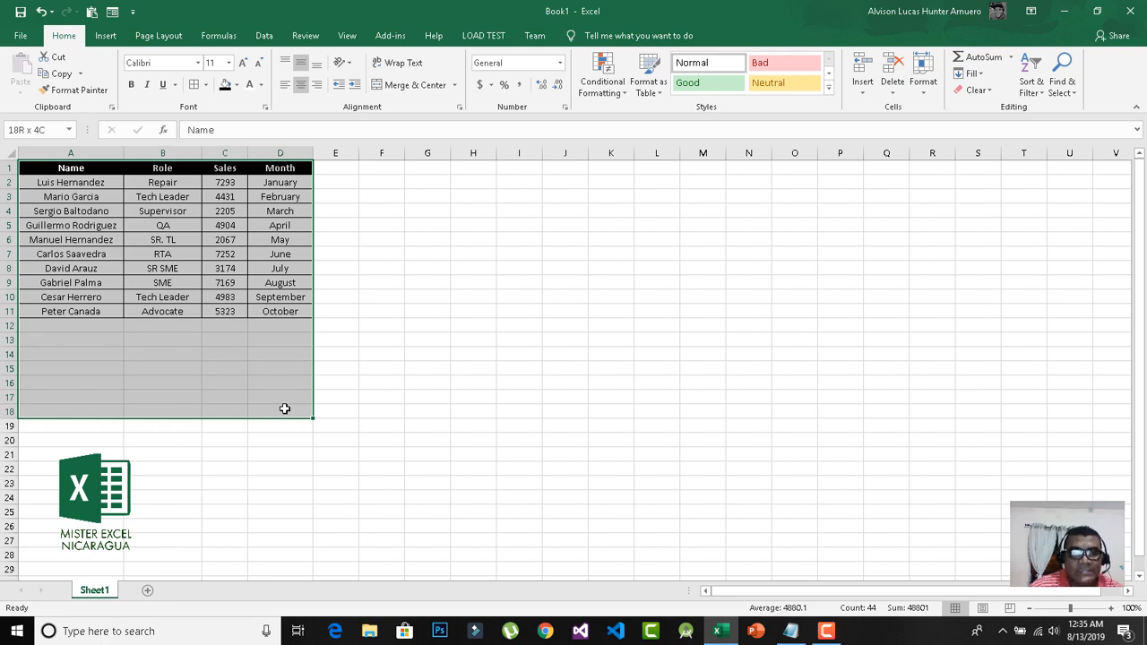
pyautogui.moveTo(284, 409); pyautogui.dragTo(285, 311)
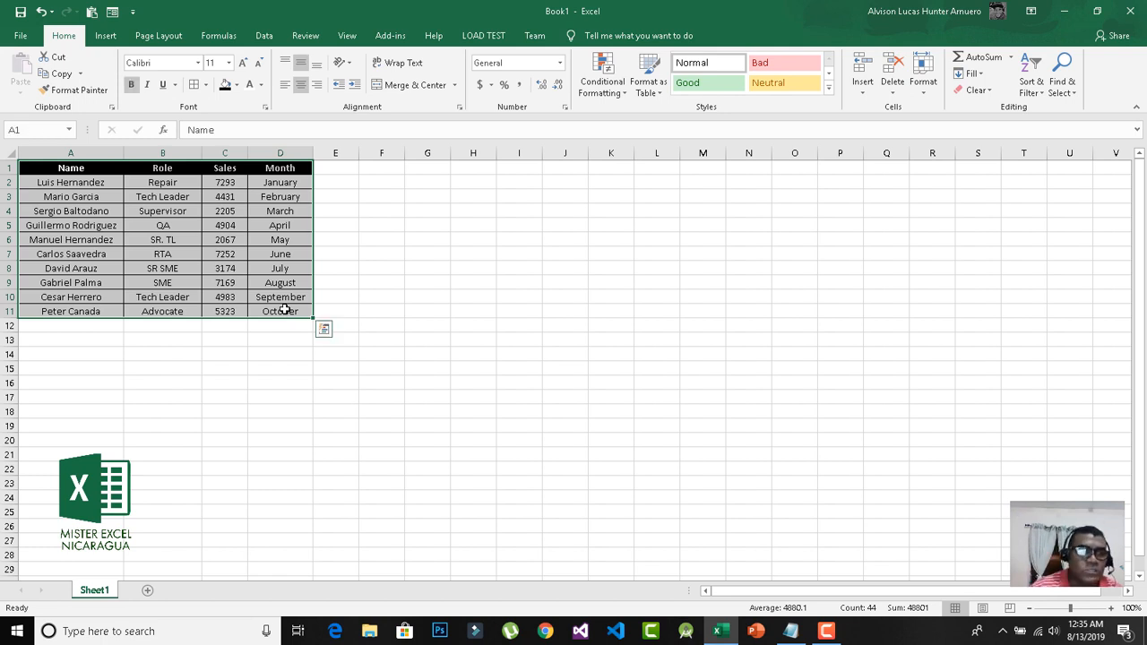
pyautogui.click(25, 130)
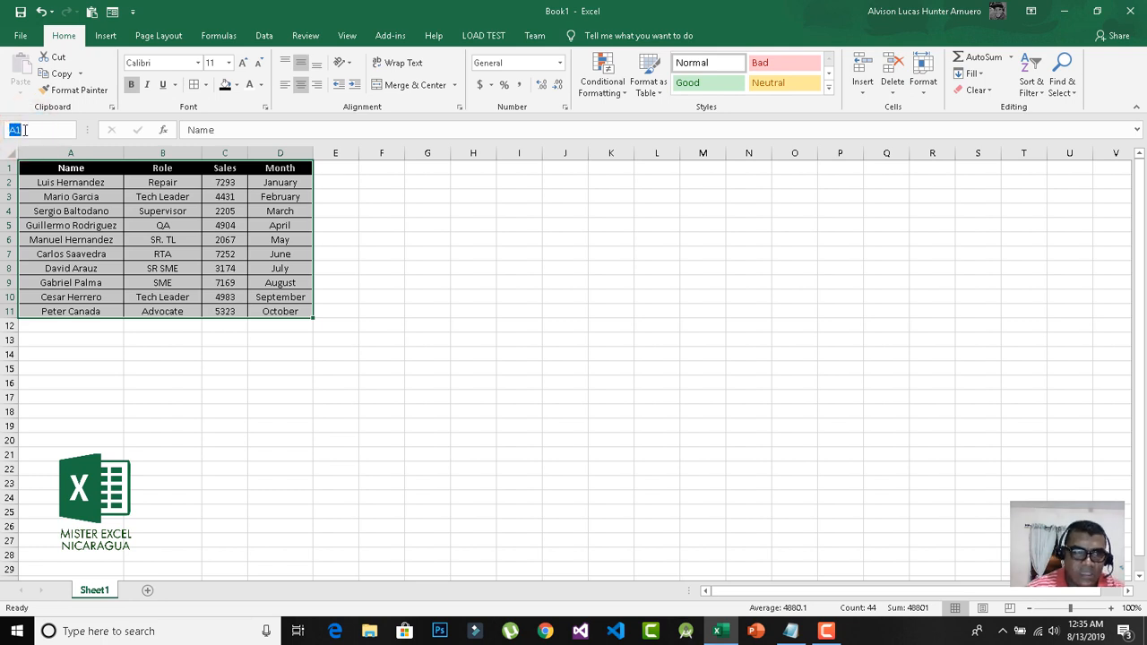
pyautogui.write('Sales')
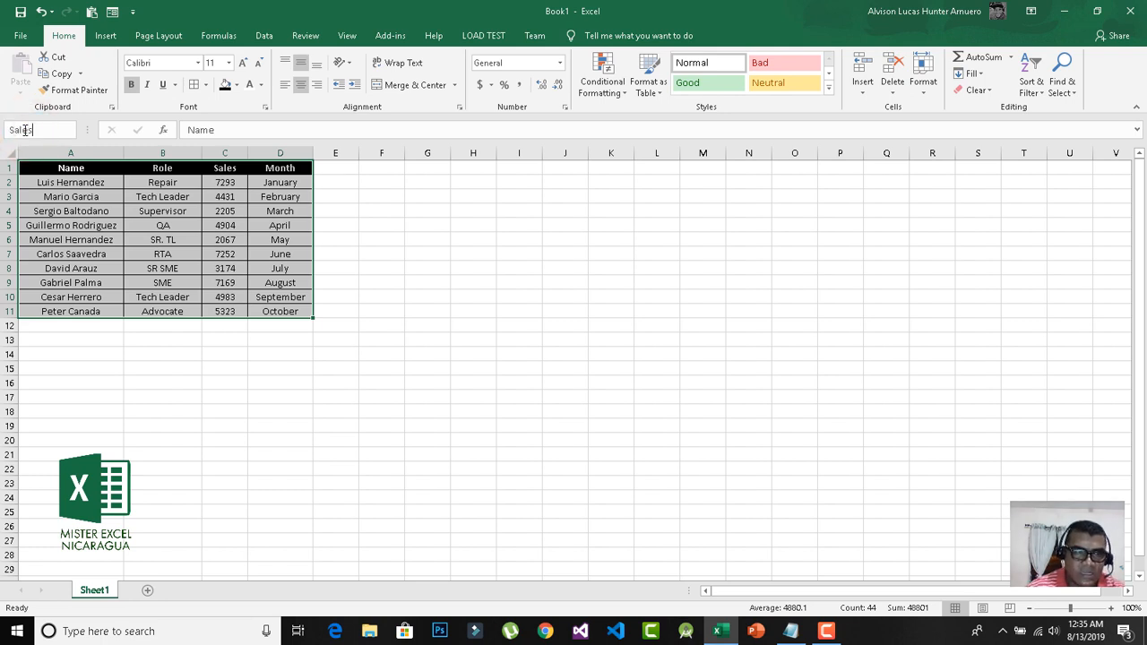
pyautogui.write('Name')
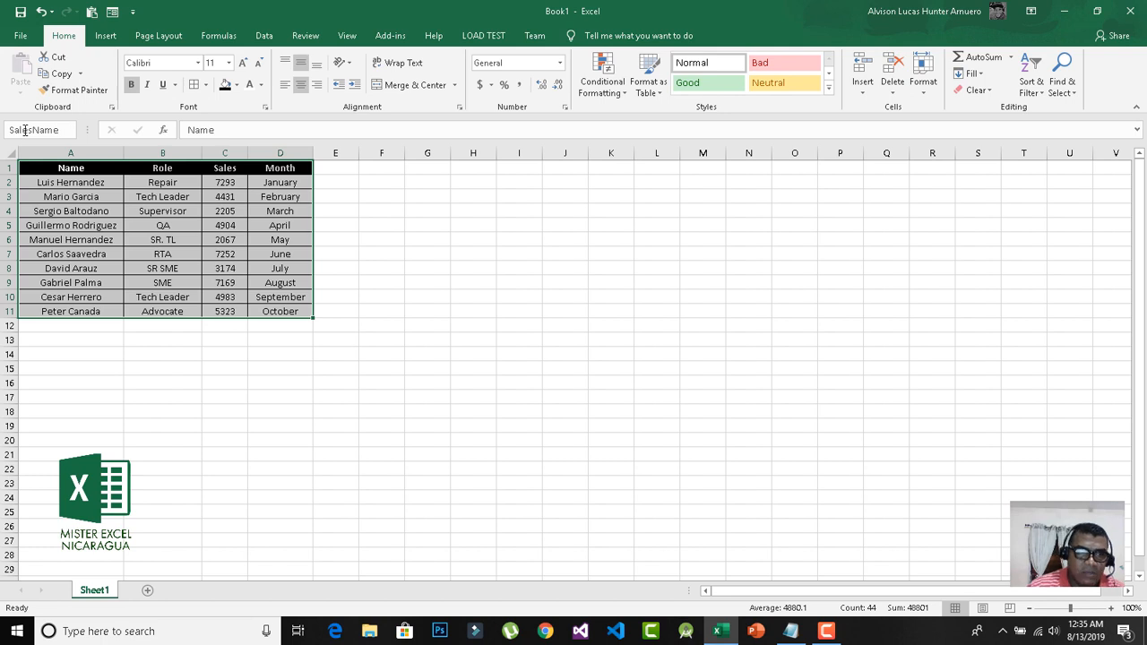
pyautogui.write('s')
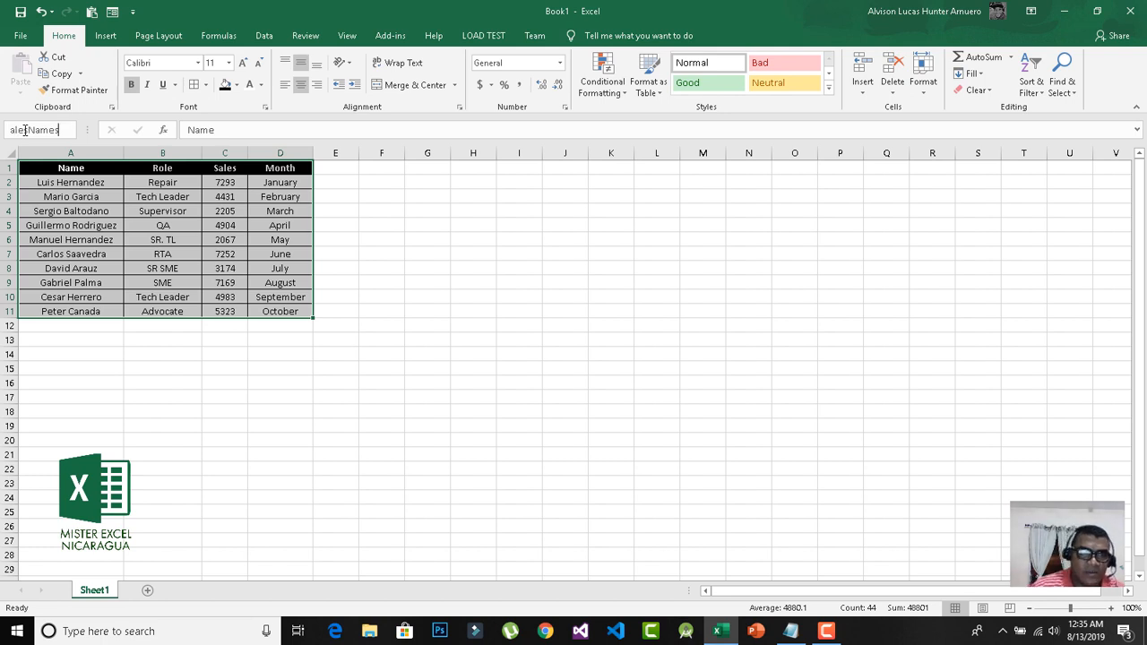
pyautogui.press('Return')
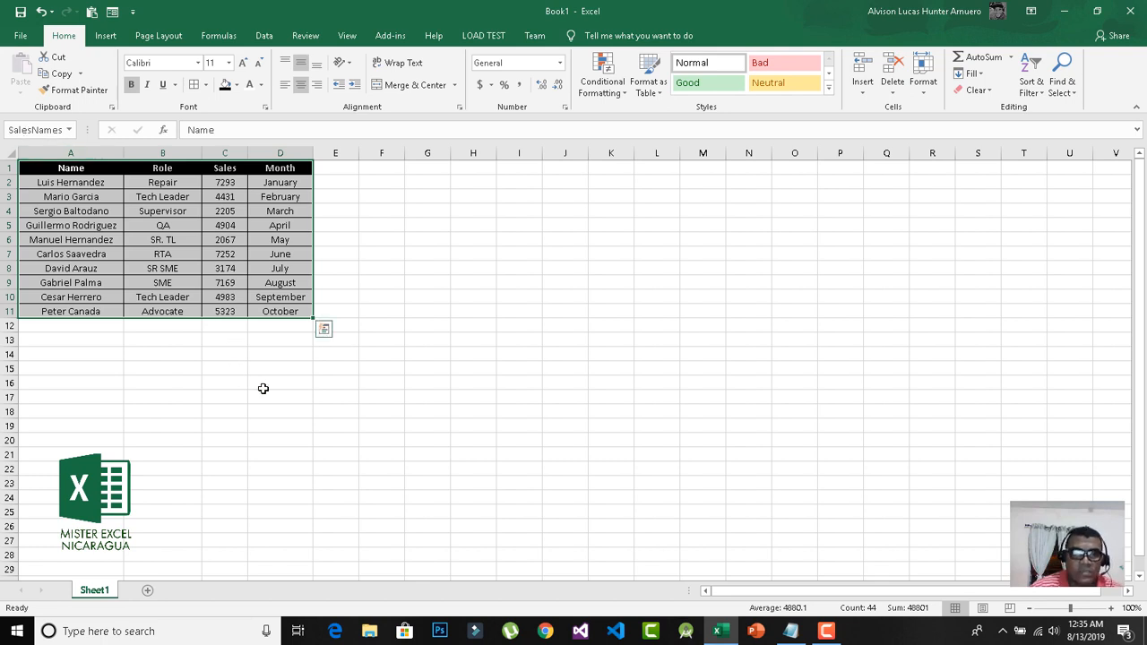
# Add list data validation to cell F2 using the names in $A$2:$A$11 as the source.
pyautogui.click(396, 183)
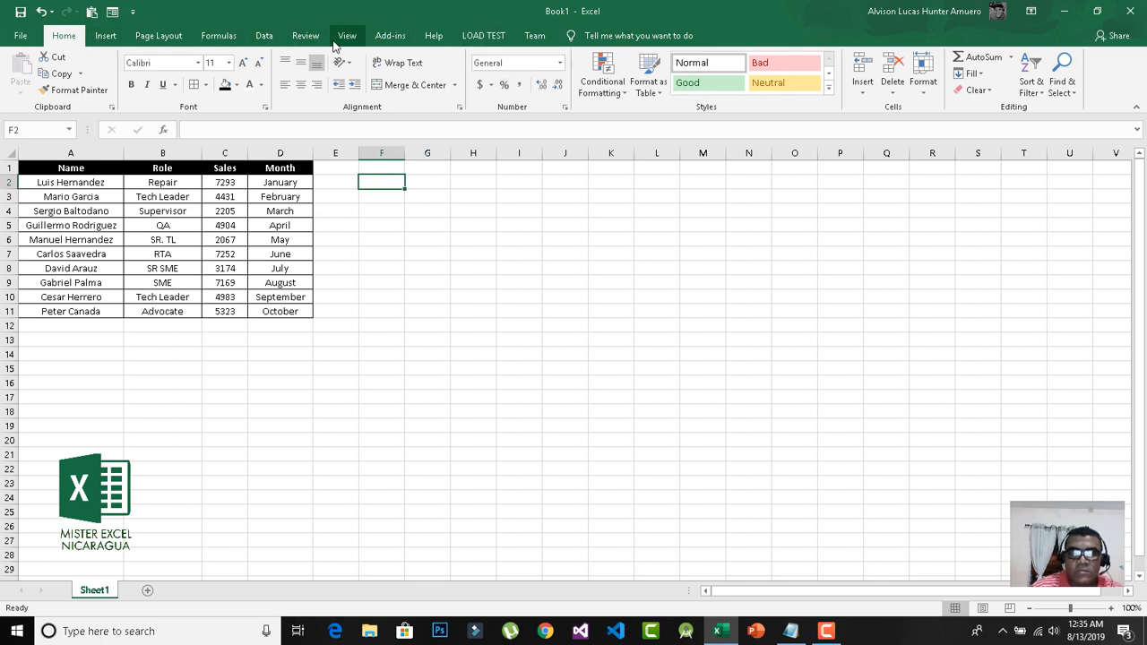
pyautogui.click(267, 38)
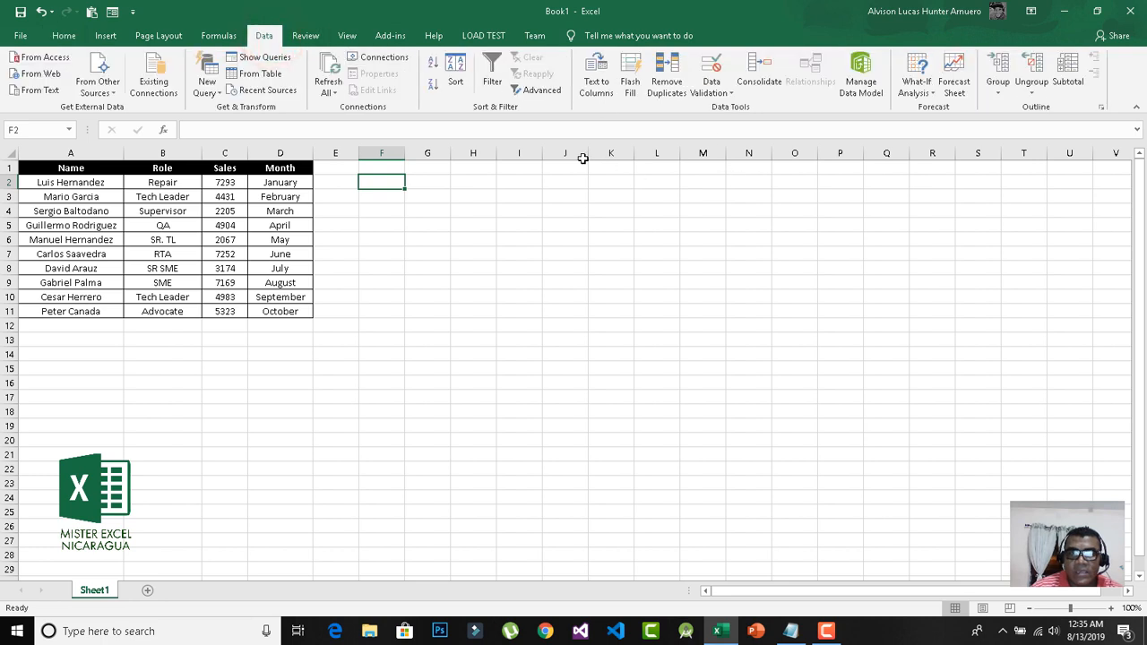
pyautogui.click(718, 96)
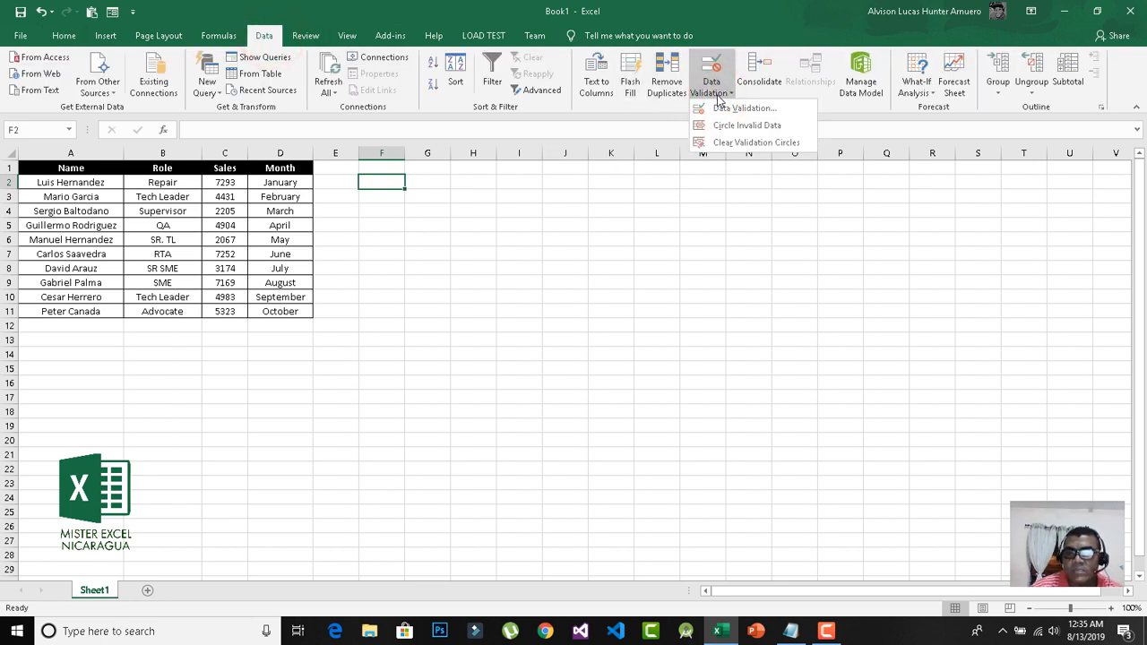
pyautogui.click(728, 108)
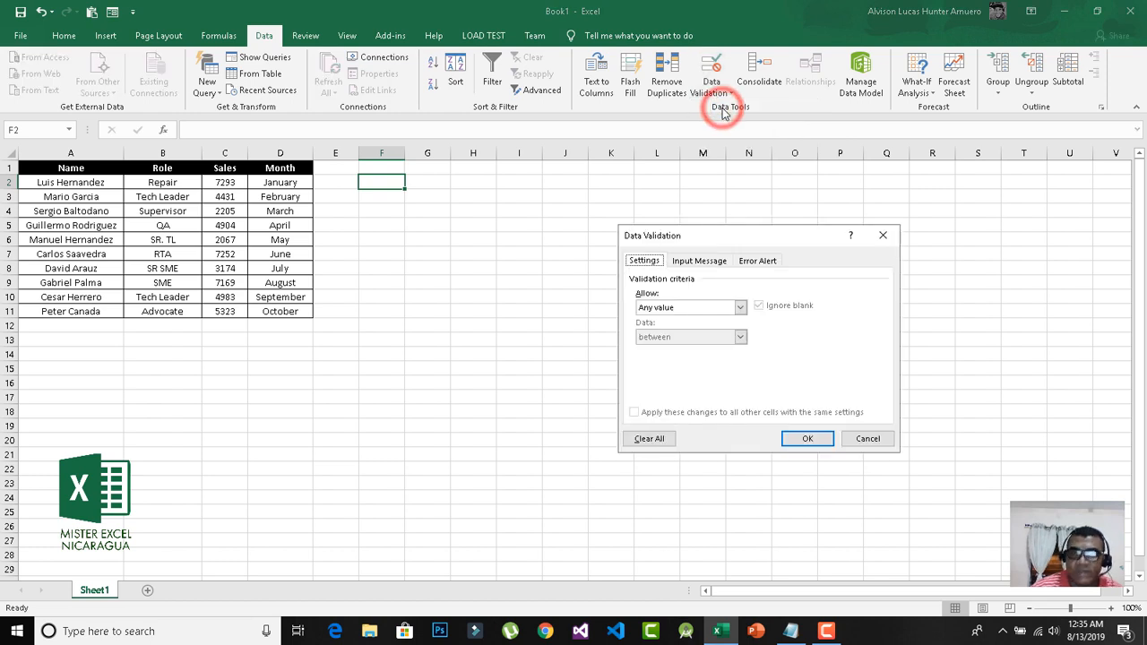
pyautogui.click(687, 309)
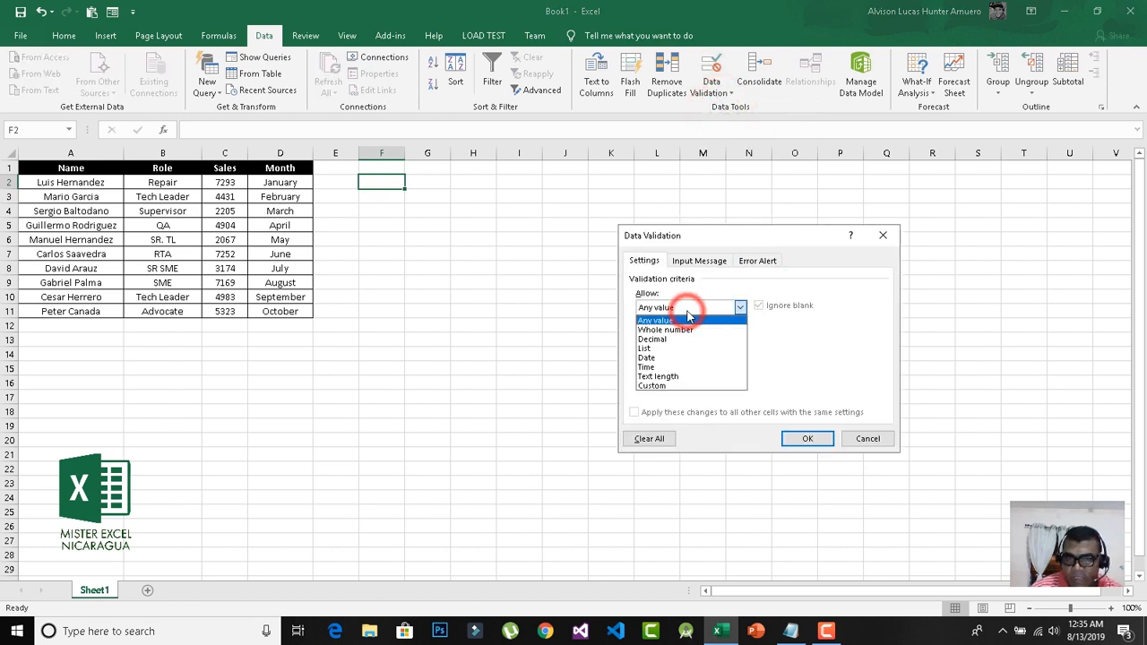
pyautogui.click(679, 349)
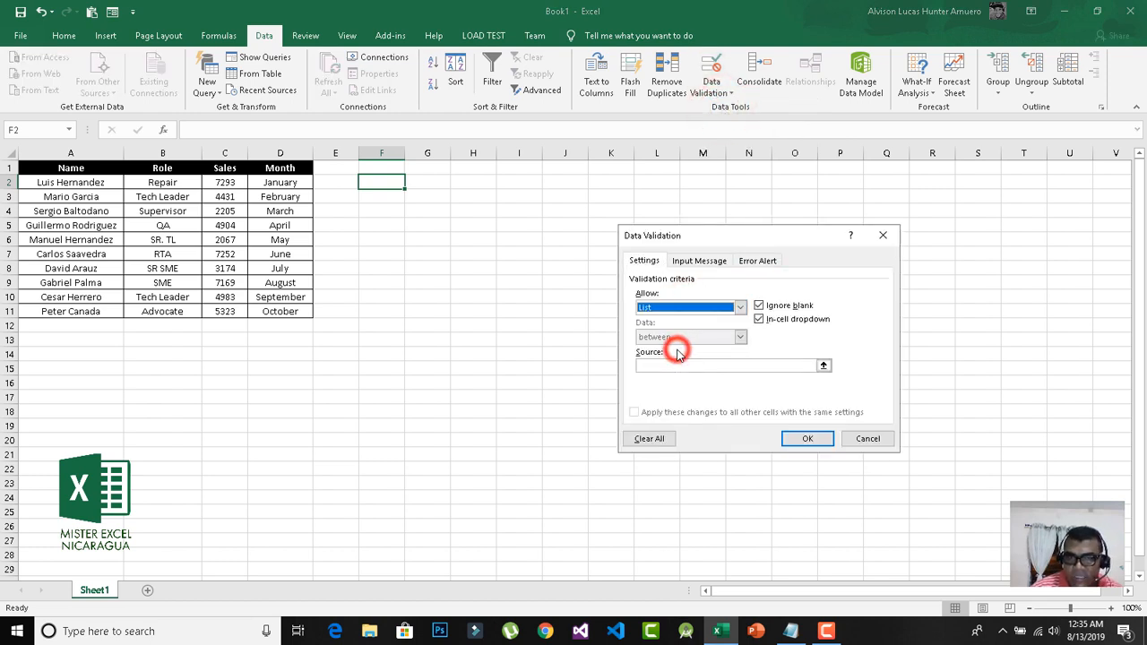
pyautogui.click(824, 365)
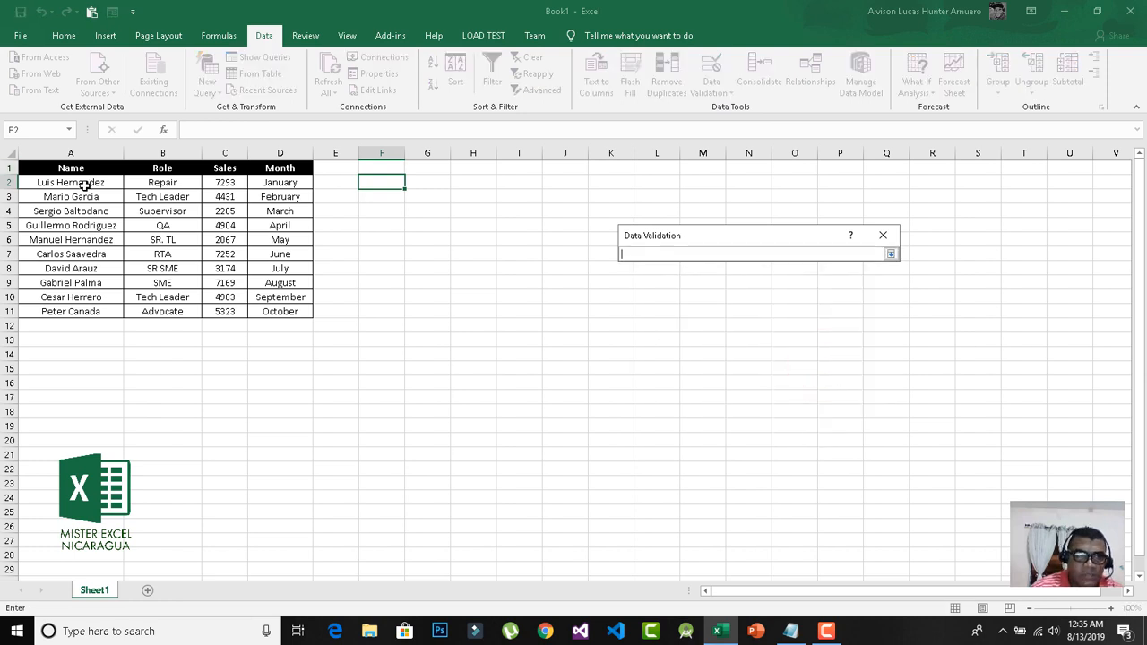
pyautogui.moveTo(83, 184); pyautogui.dragTo(87, 304)
pyautogui.press('Return')
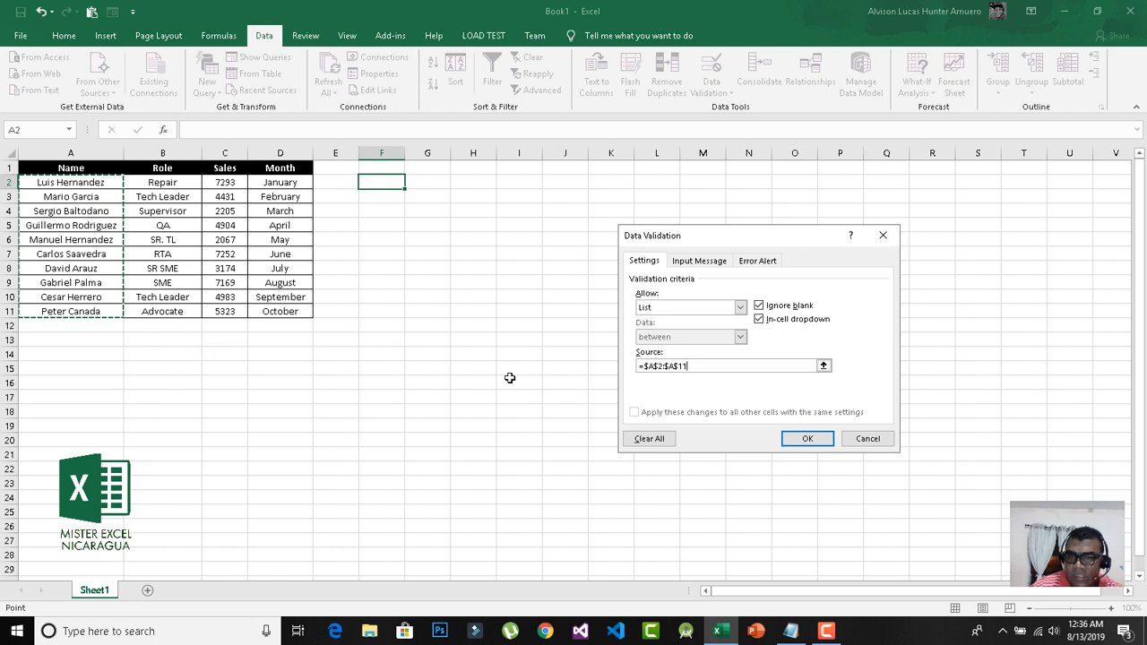
pyautogui.click(817, 439)
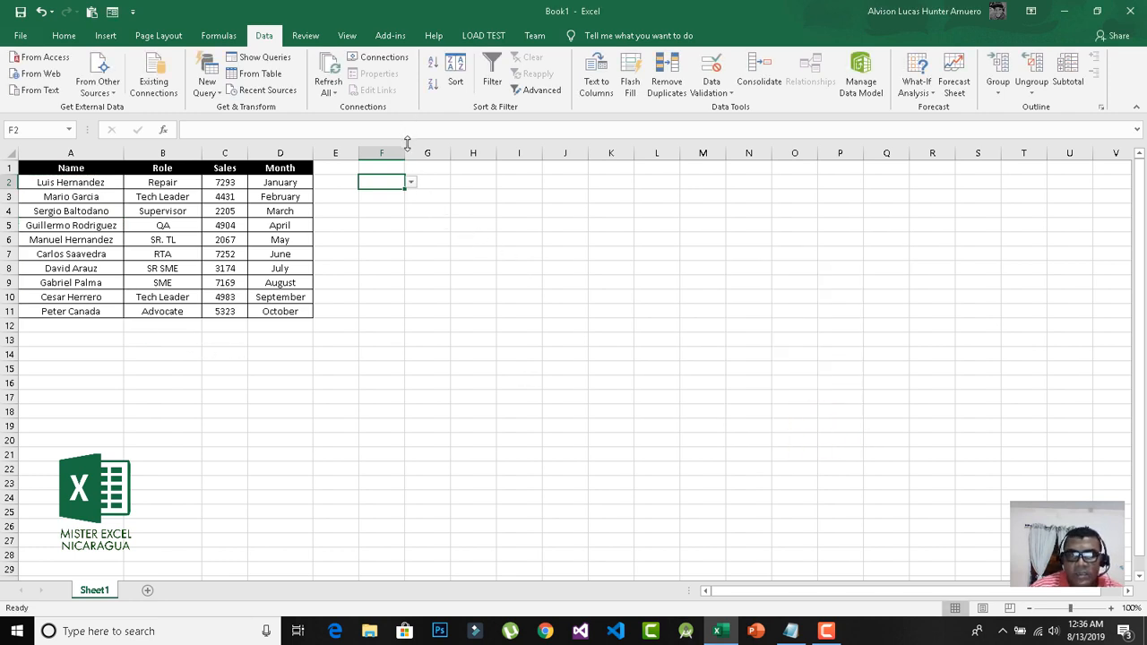
# Enter the heading NAME in F1 and widen columns F and G.
pyautogui.moveTo(406, 152); pyautogui.dragTo(447, 152)
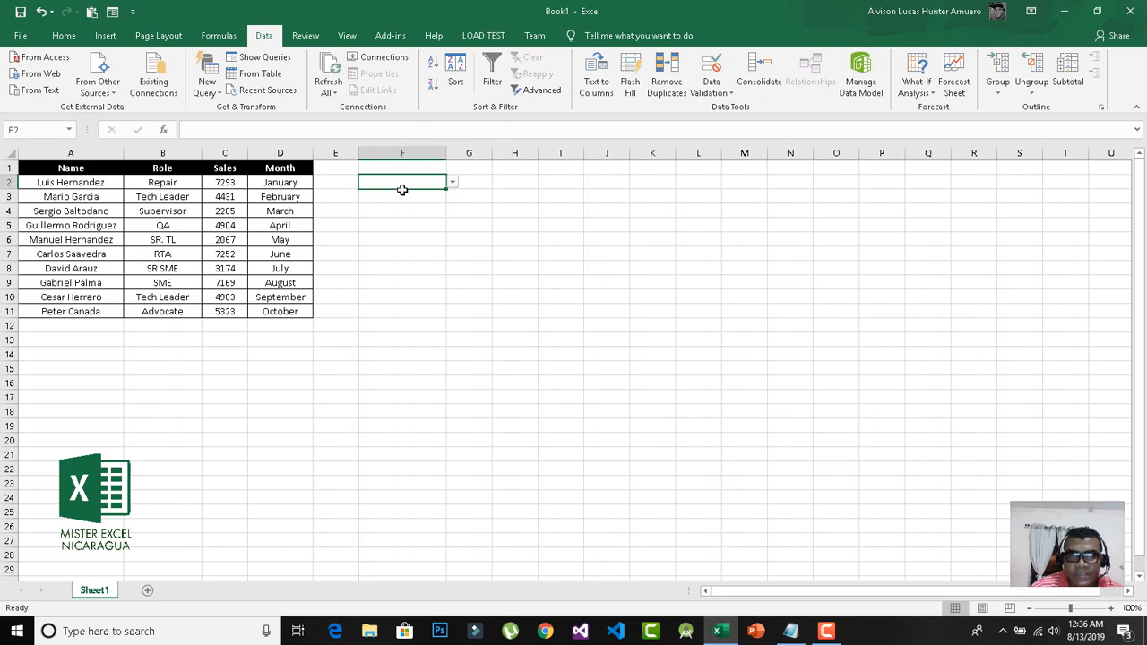
pyautogui.click(397, 207)
pyautogui.click(398, 180)
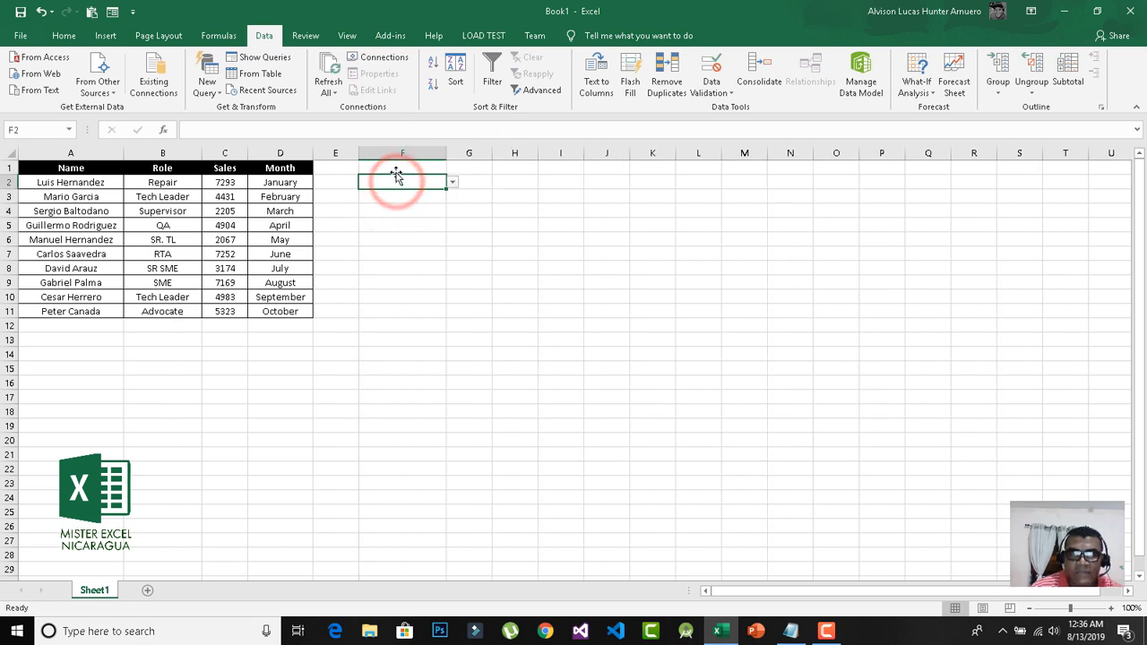
pyautogui.click(397, 168)
pyautogui.write('N')
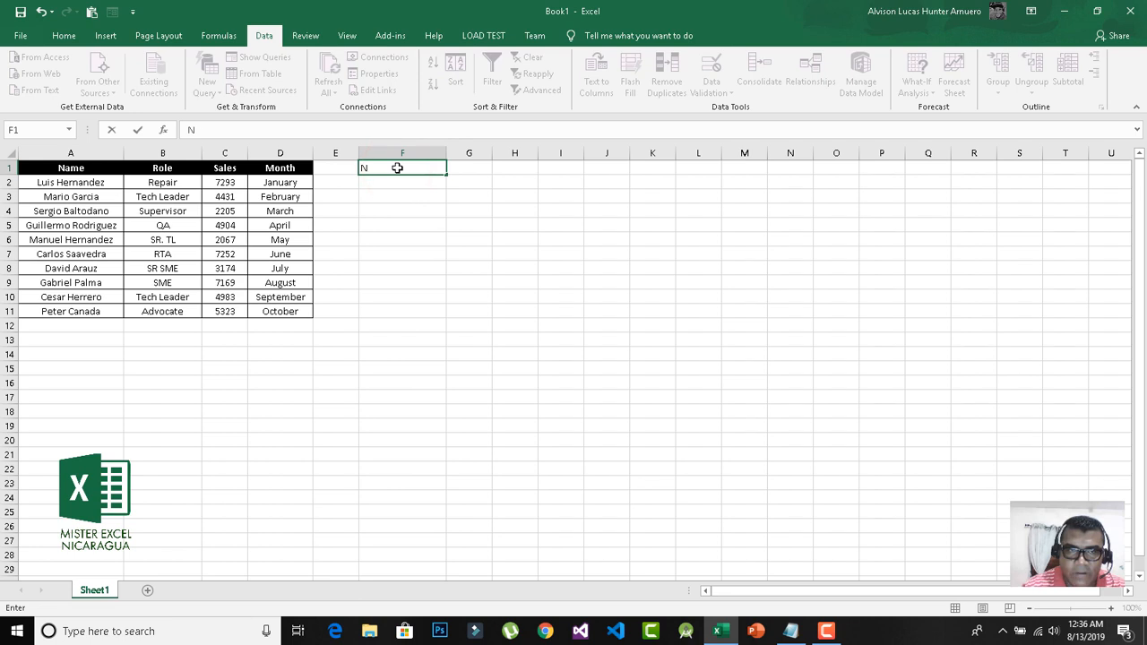
pyautogui.write('AME')
pyautogui.press('Return')
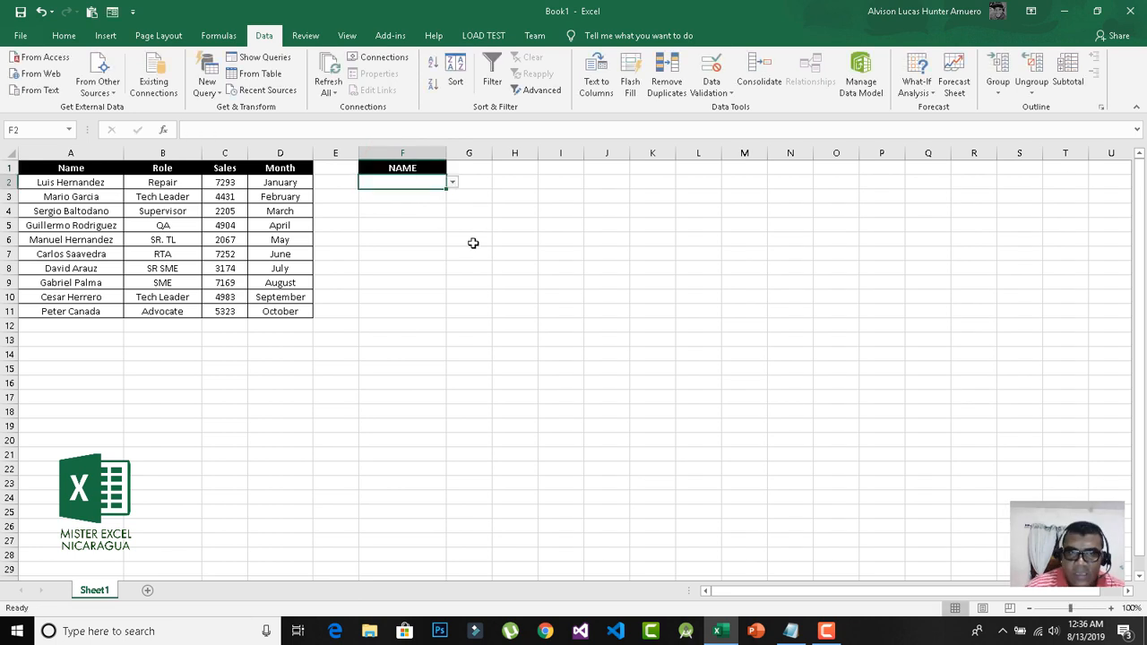
pyautogui.moveTo(492, 153); pyautogui.dragTo(544, 158)
pyautogui.click(507, 168)
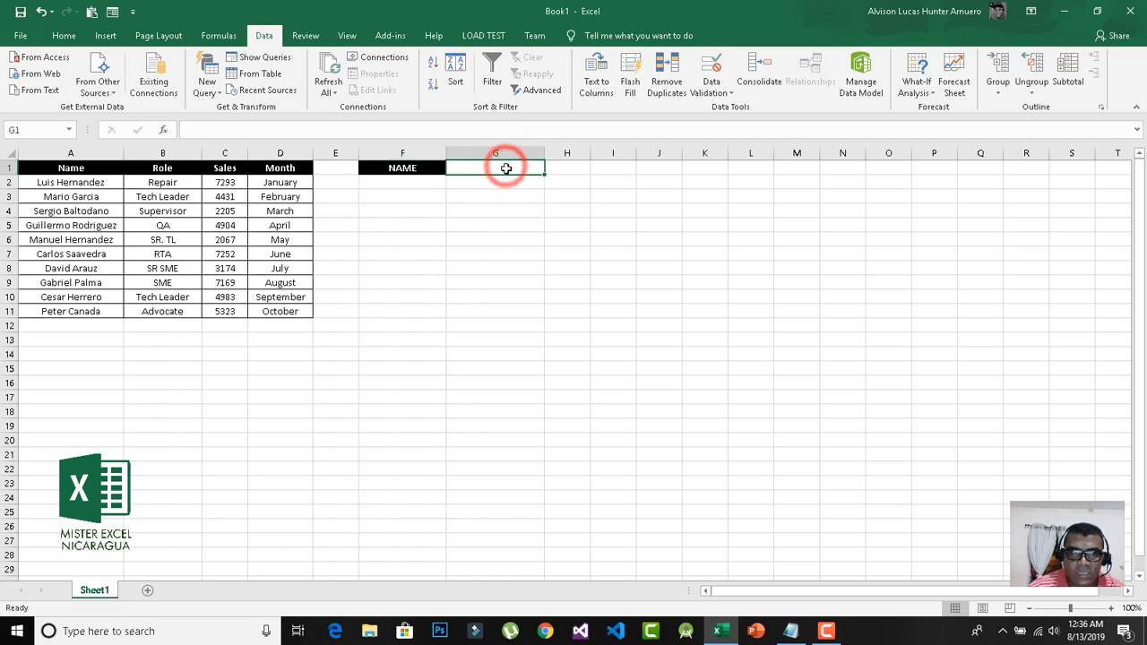
pyautogui.write('SALES')
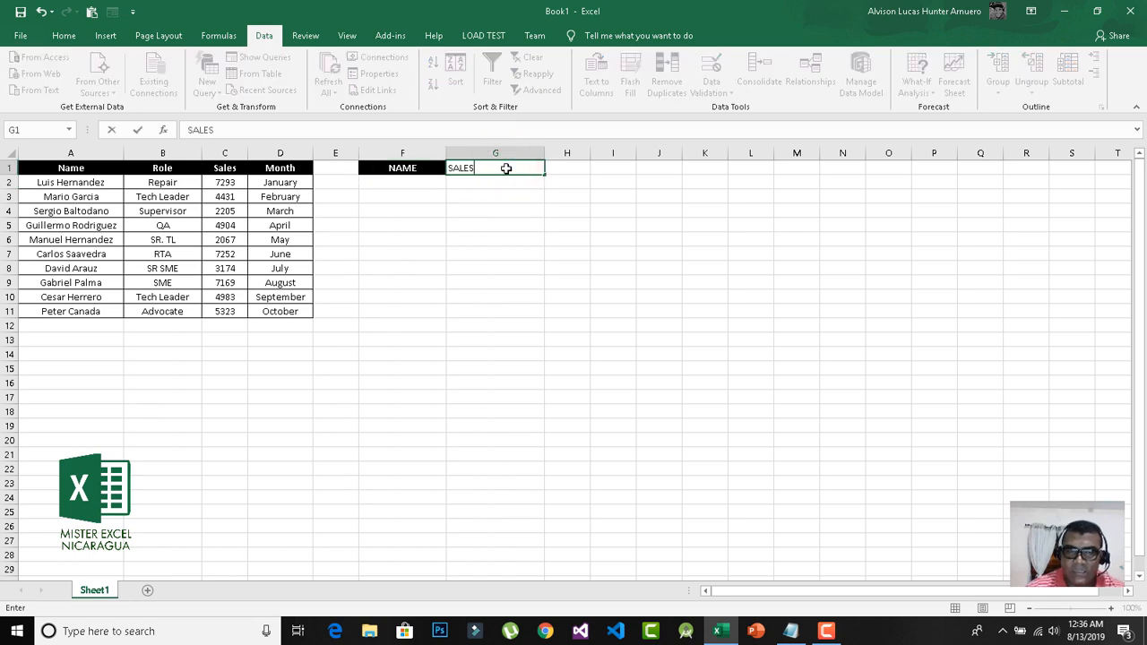
pyautogui.press('Return')
# Enter the headings ROLES in G1, SALES in H1 and MONTH in I1.
pyautogui.click(506, 169)
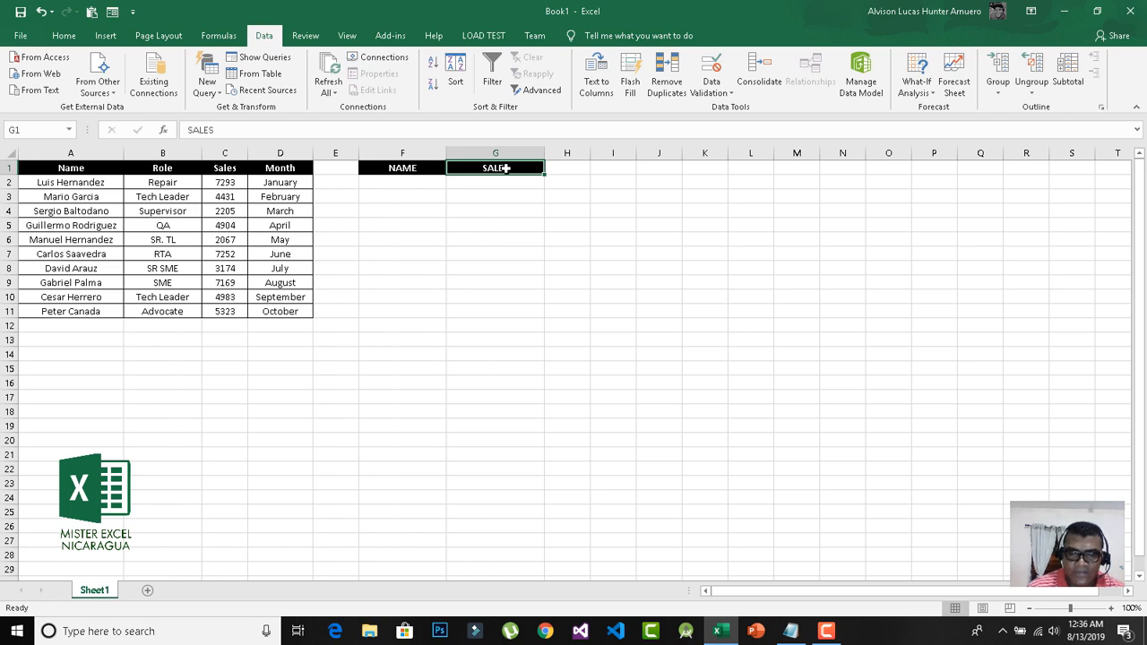
pyautogui.write('ROLE')
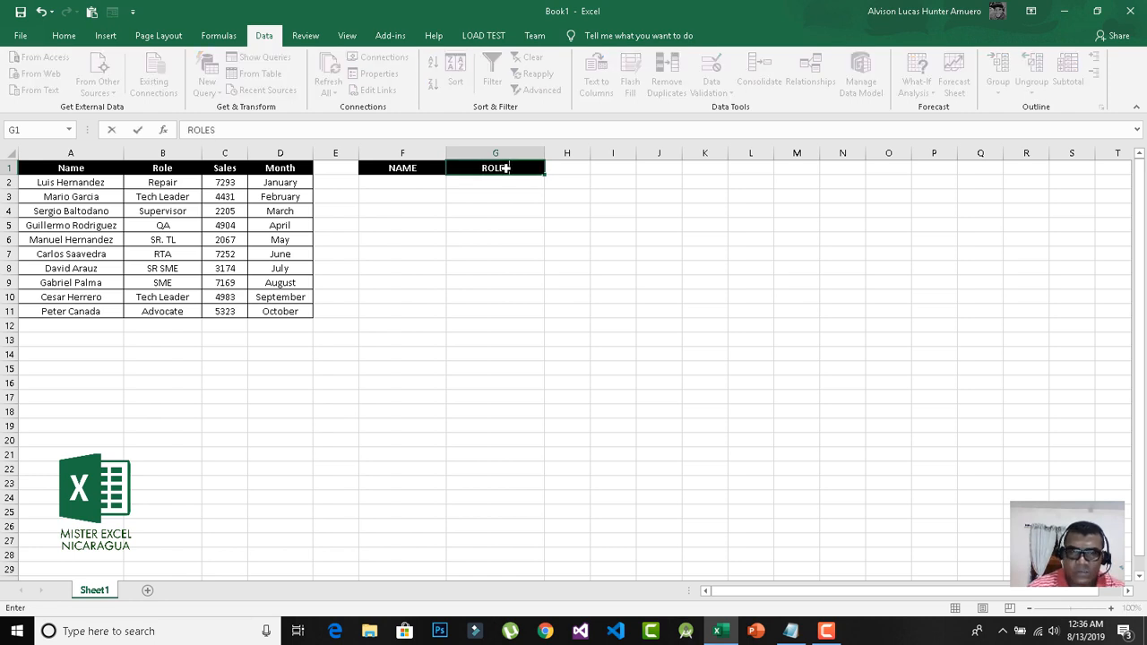
pyautogui.press('Return')
pyautogui.press('Up')
pyautogui.press('Right')
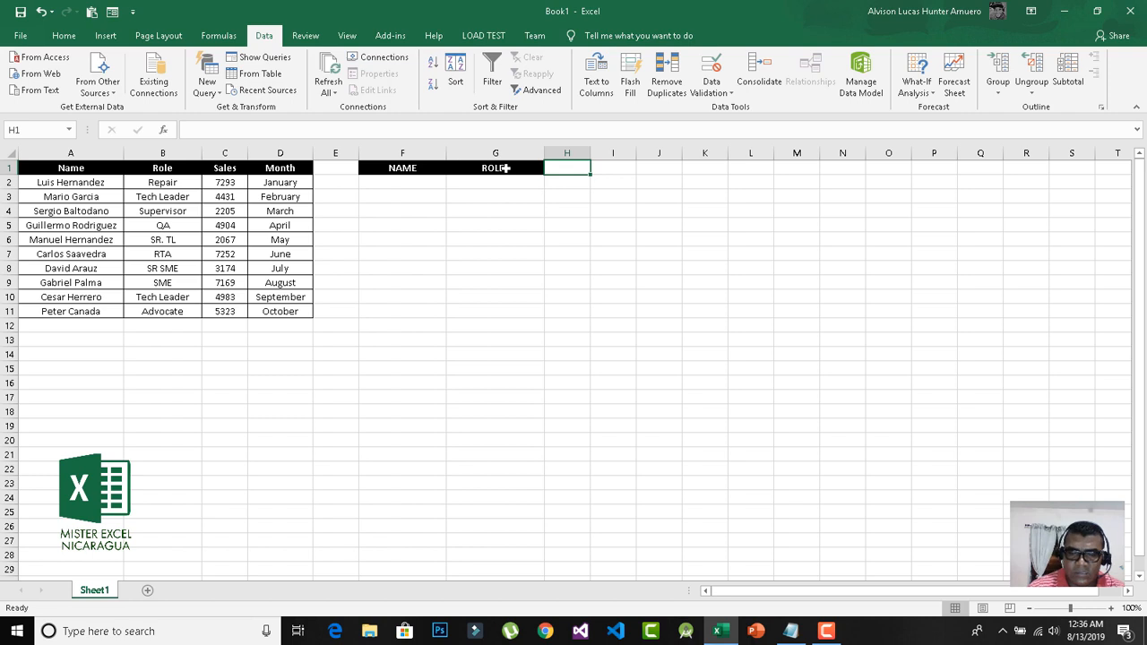
pyautogui.write('SALES')
pyautogui.press('Return')
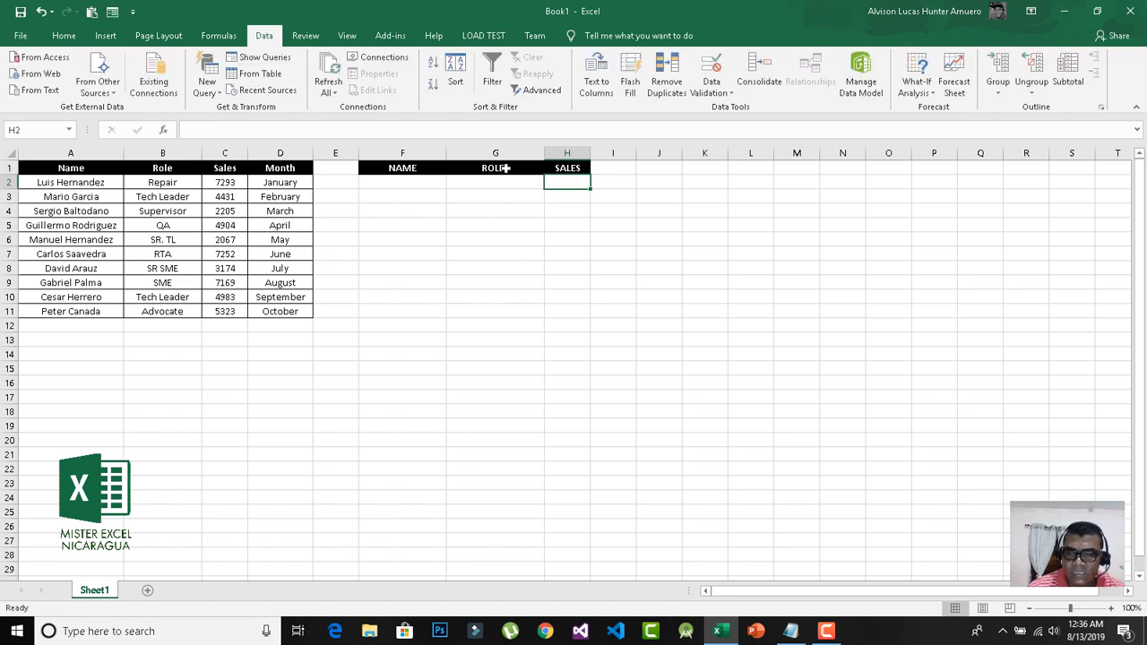
pyautogui.press('Up')
pyautogui.press('Right')
pyautogui.write('MONTH')
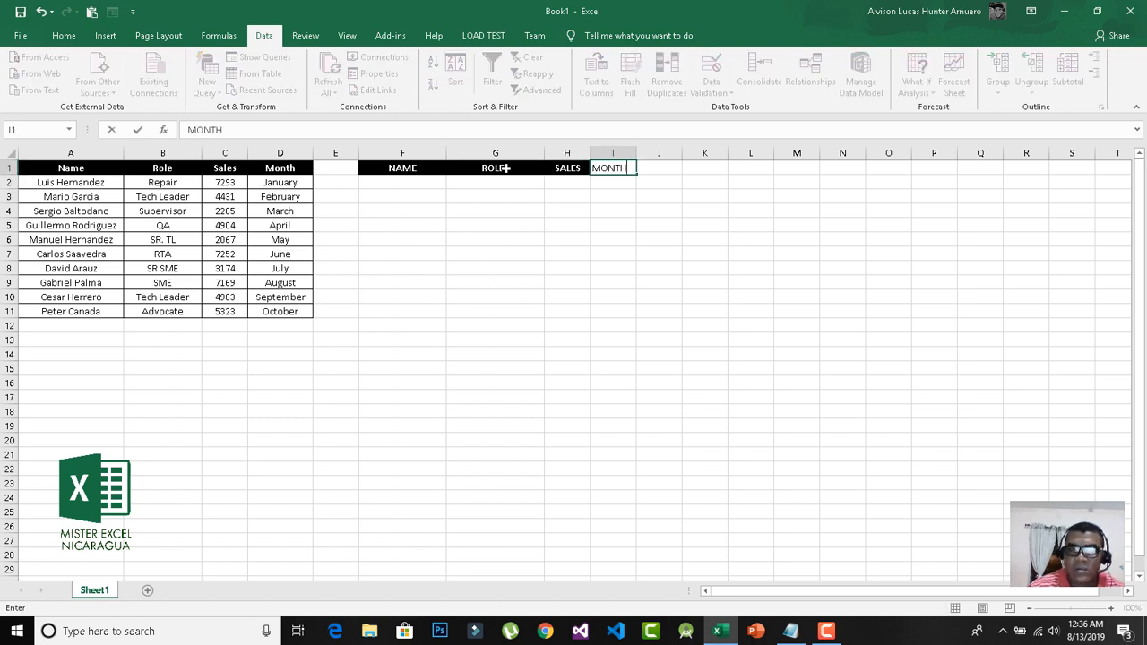
pyautogui.press('Return')
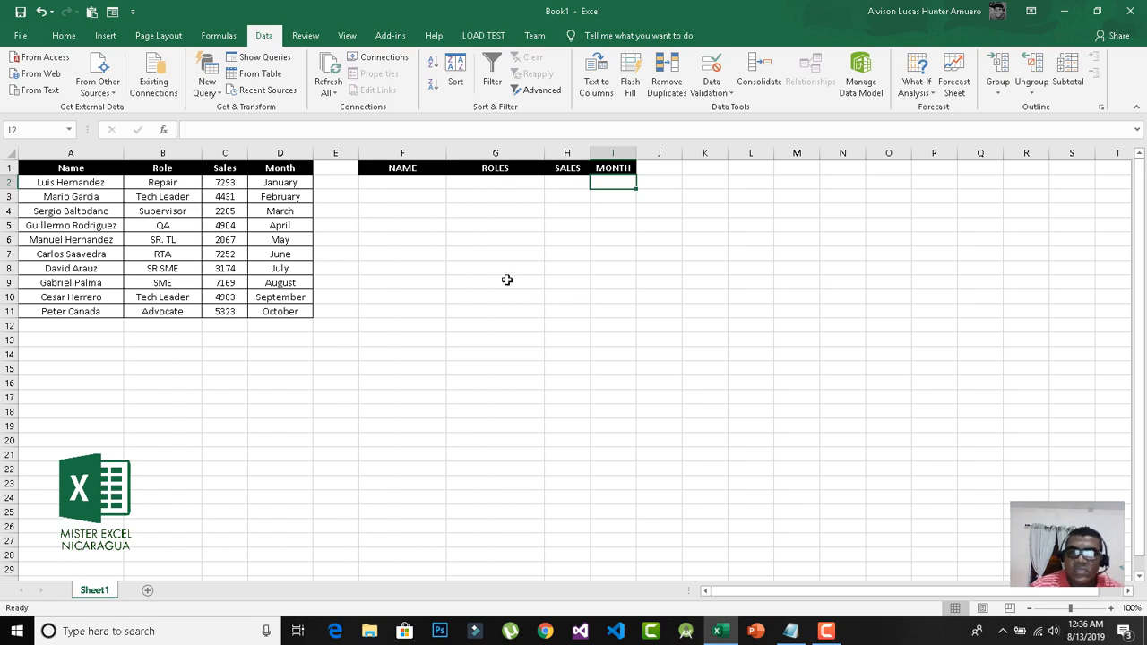
# Enter the formula =VLOOKUP(F2,SalesNames,2,FALSE) in G2 to look up the role by exact match.
pyautogui.click(470, 181)
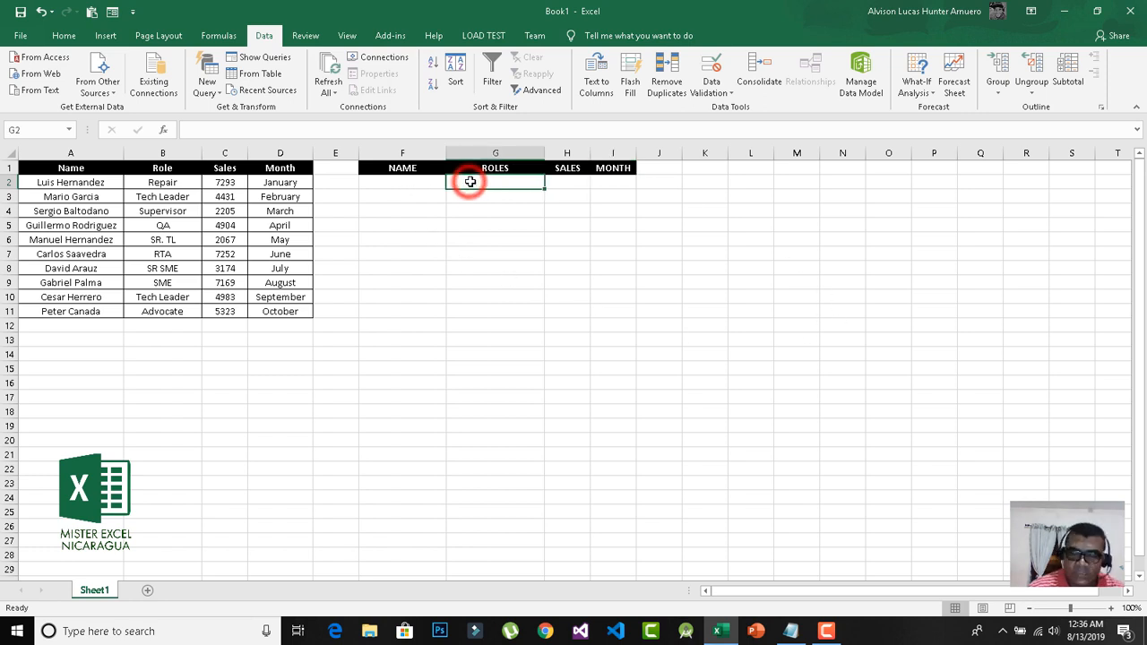
pyautogui.write('=v')
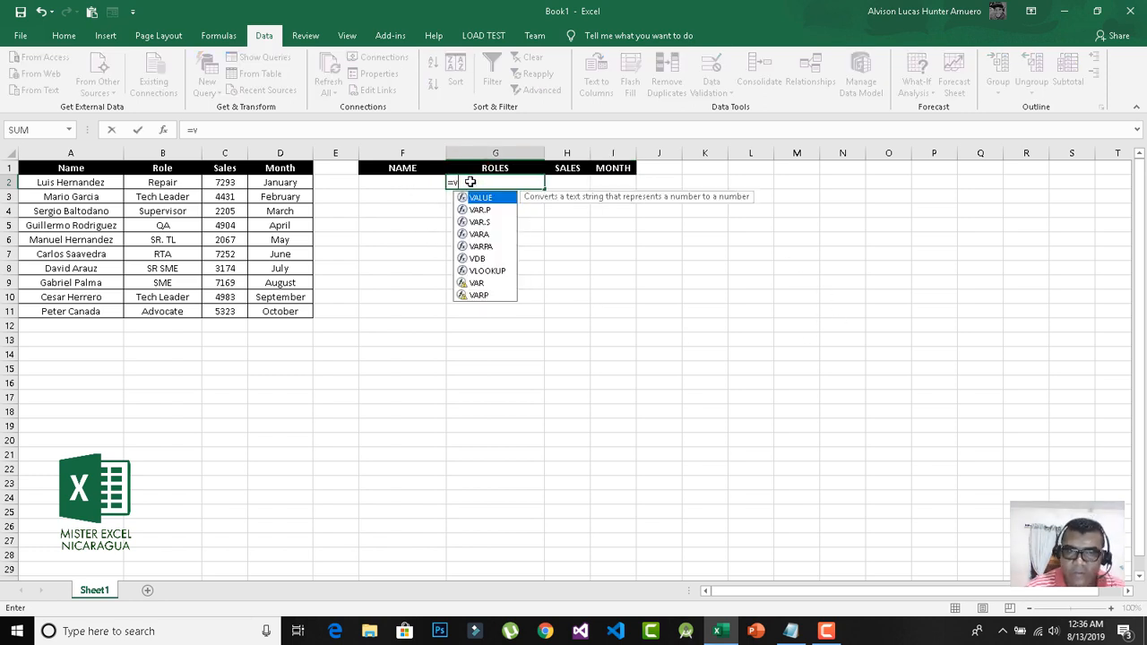
pyautogui.doubleClick(476, 271)
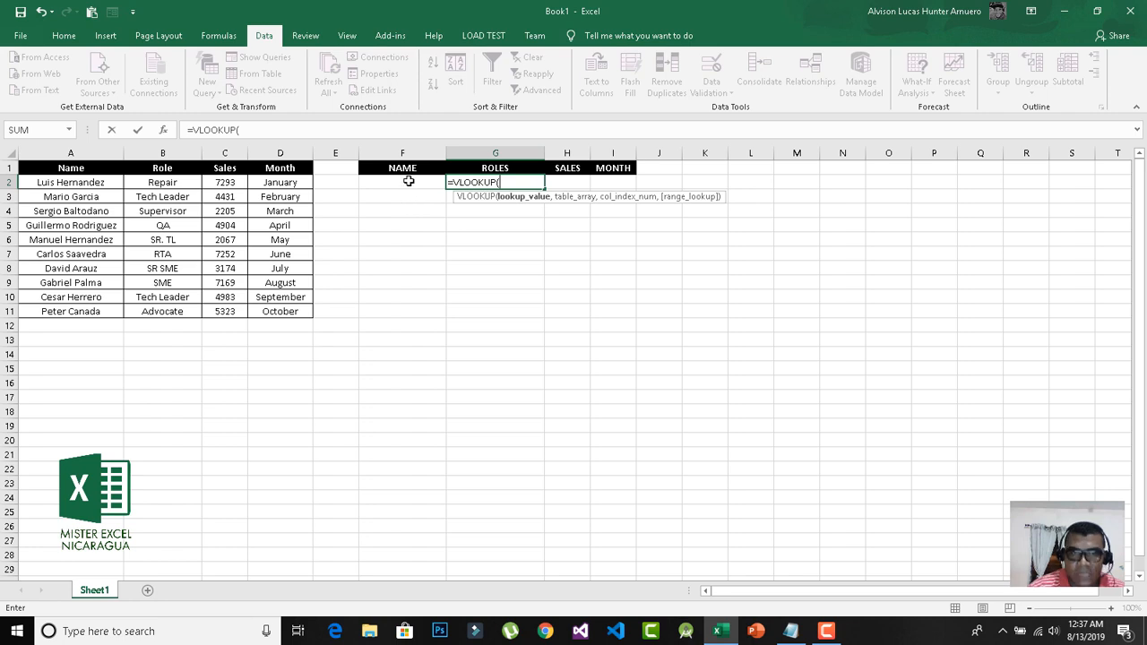
pyautogui.click(408, 181)
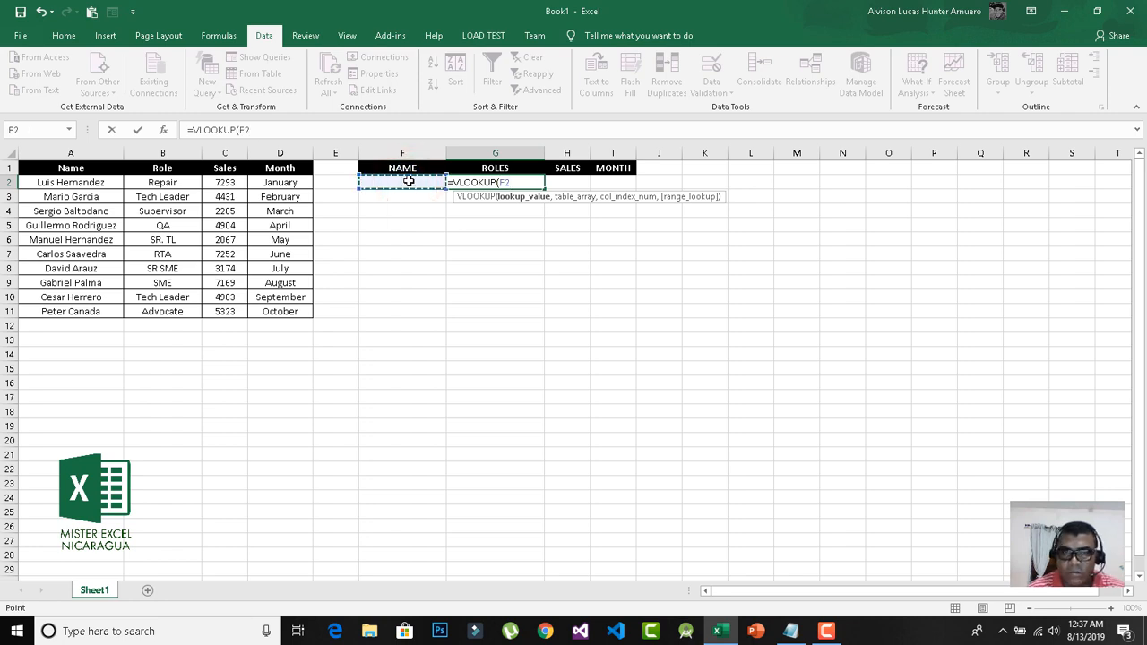
pyautogui.write(',')
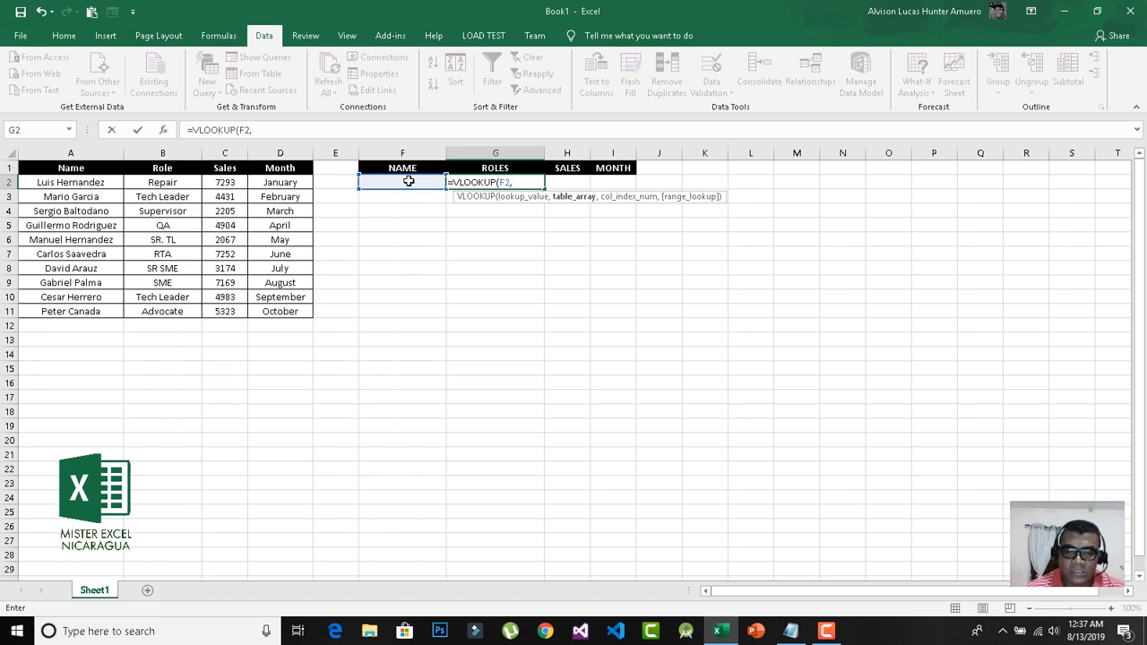
pyautogui.write('sa')
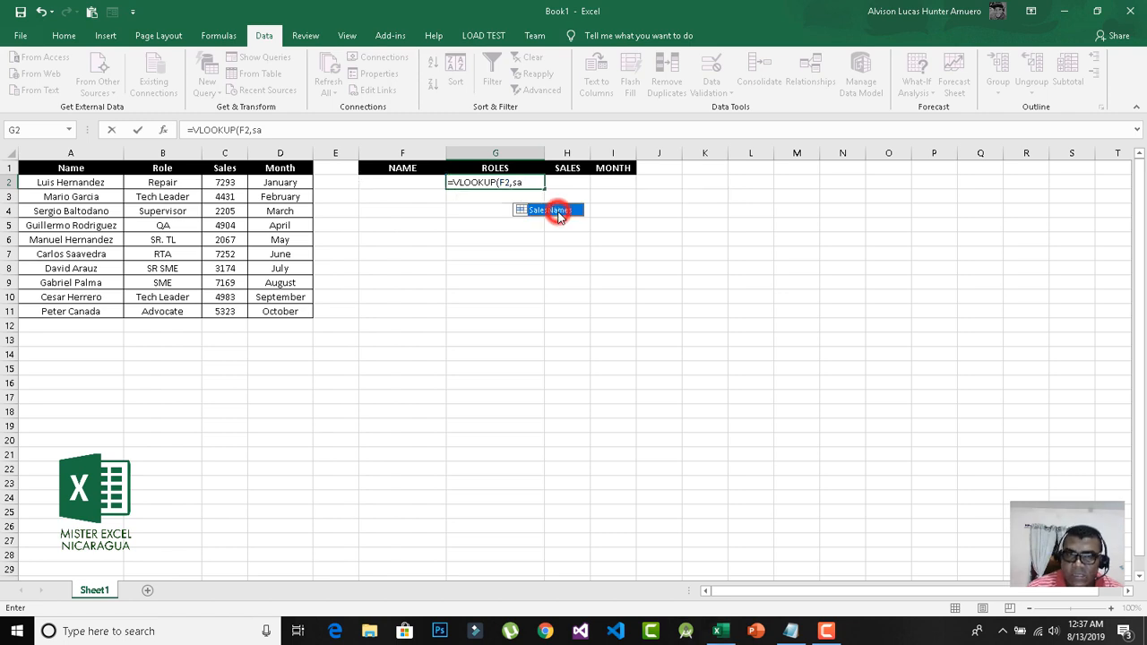
pyautogui.doubleClick(557, 212)
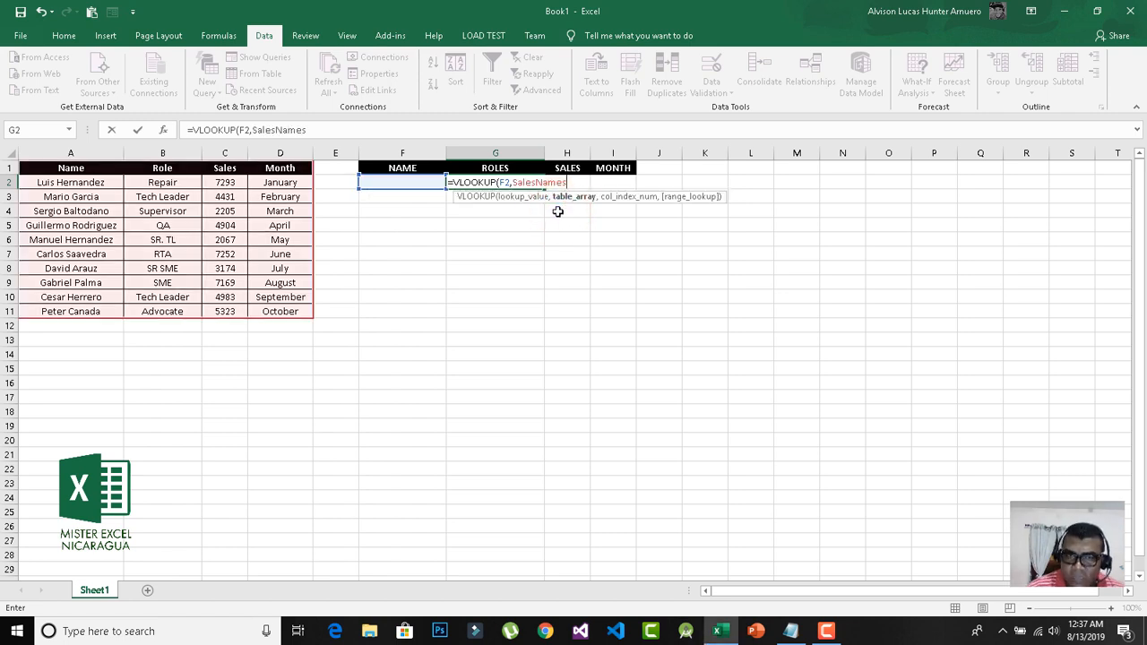
pyautogui.write(',2')
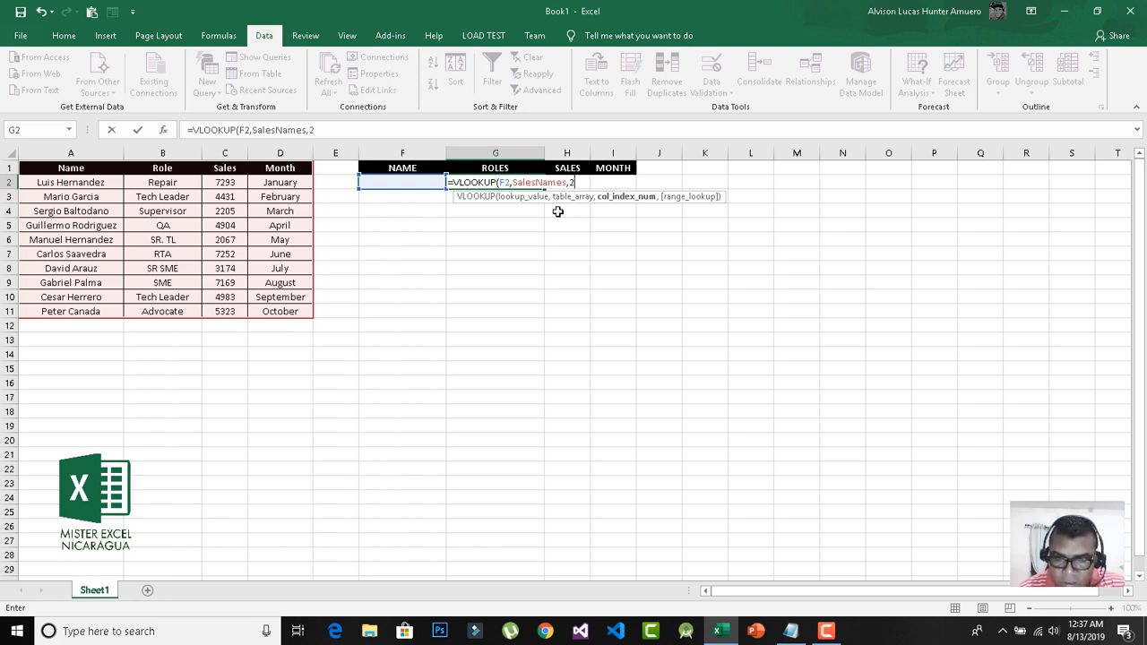
pyautogui.write(',')
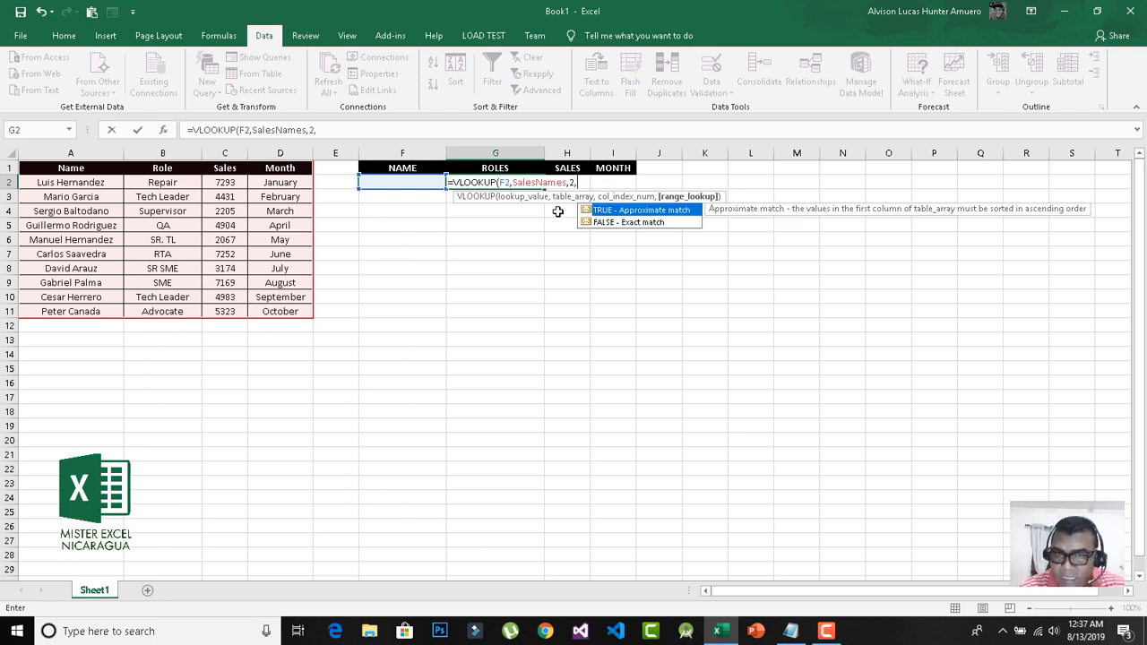
pyautogui.doubleClick(598, 220)
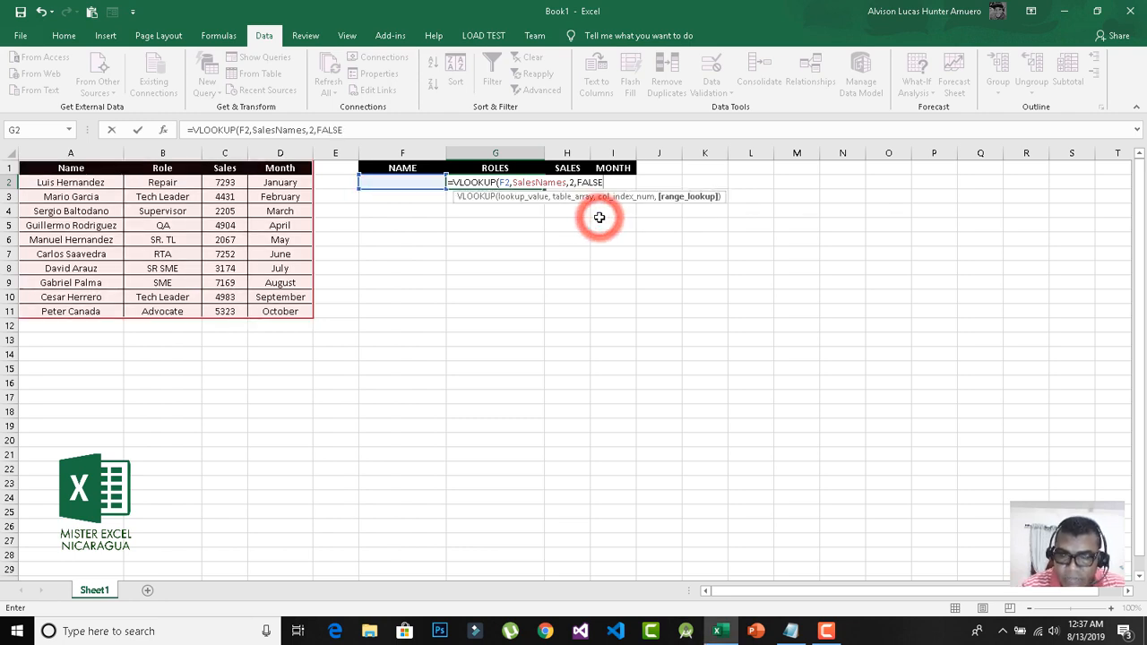
pyautogui.write(')')
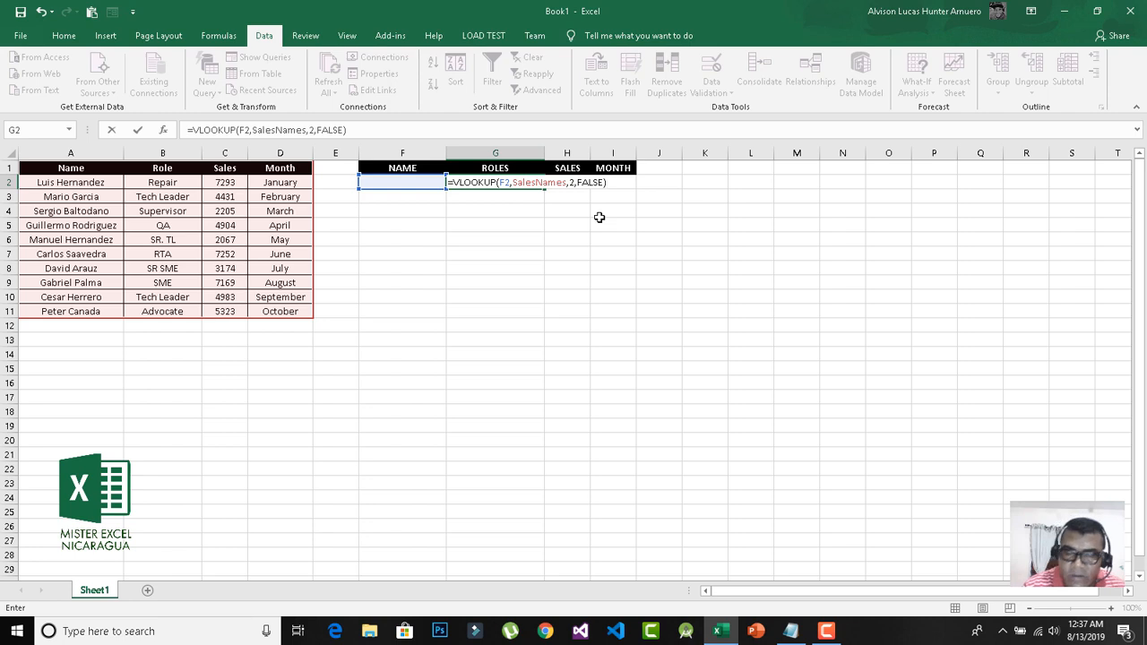
pyautogui.press('Return')
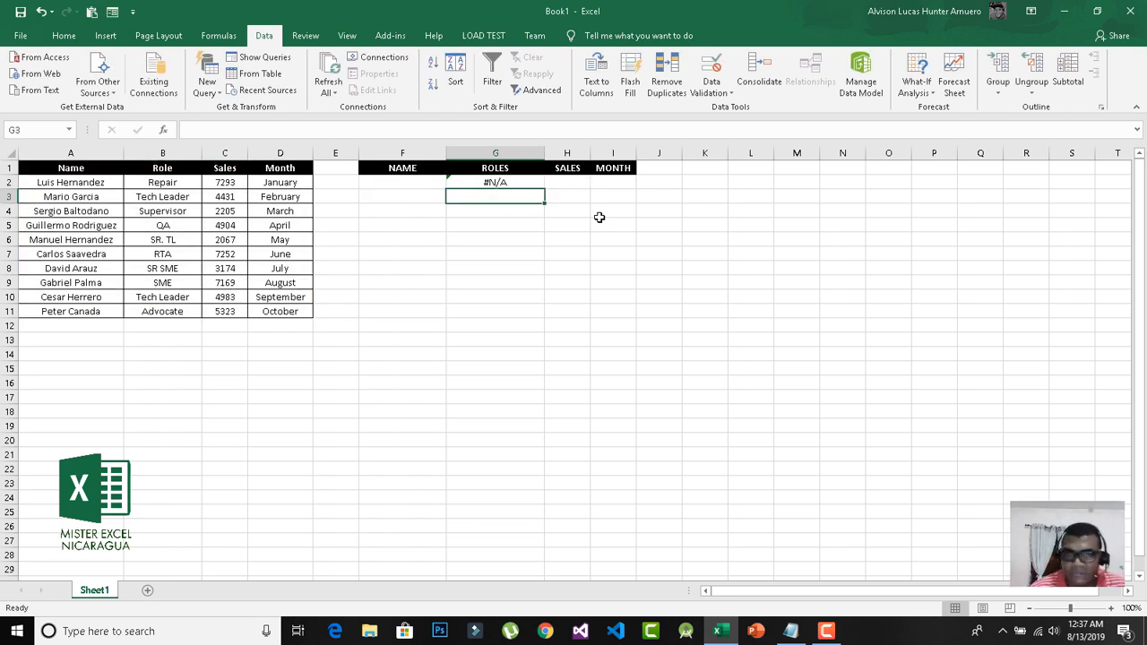
# Choose the first name from the dropdown list in cell F2.
pyautogui.click(412, 181)
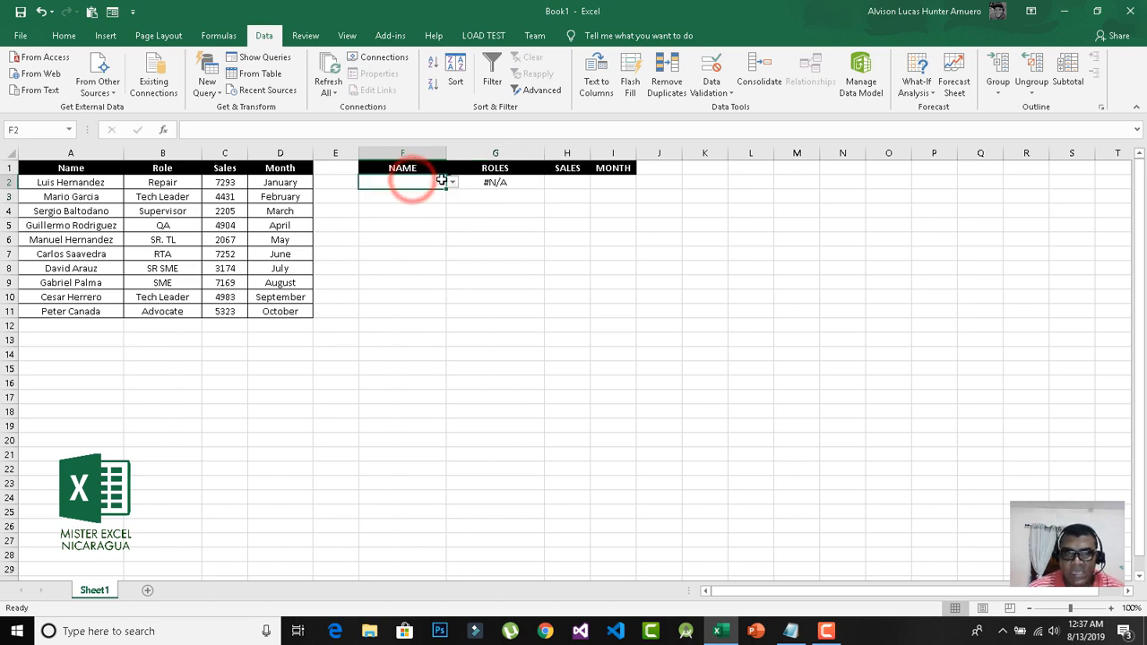
pyautogui.click(452, 182)
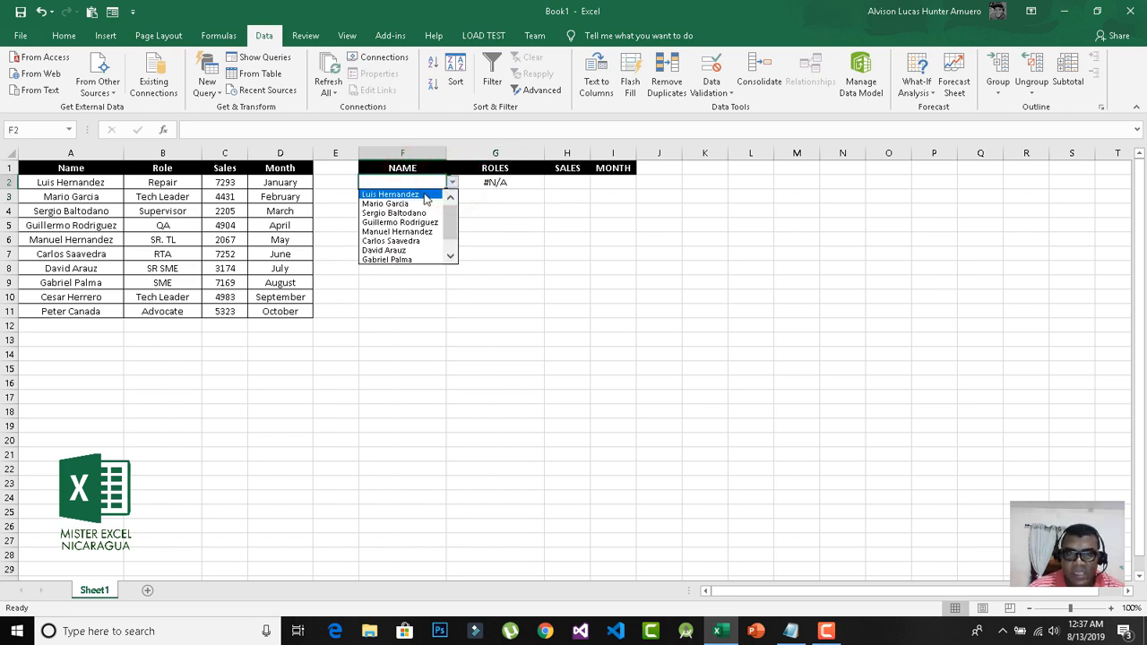
pyautogui.click(426, 194)
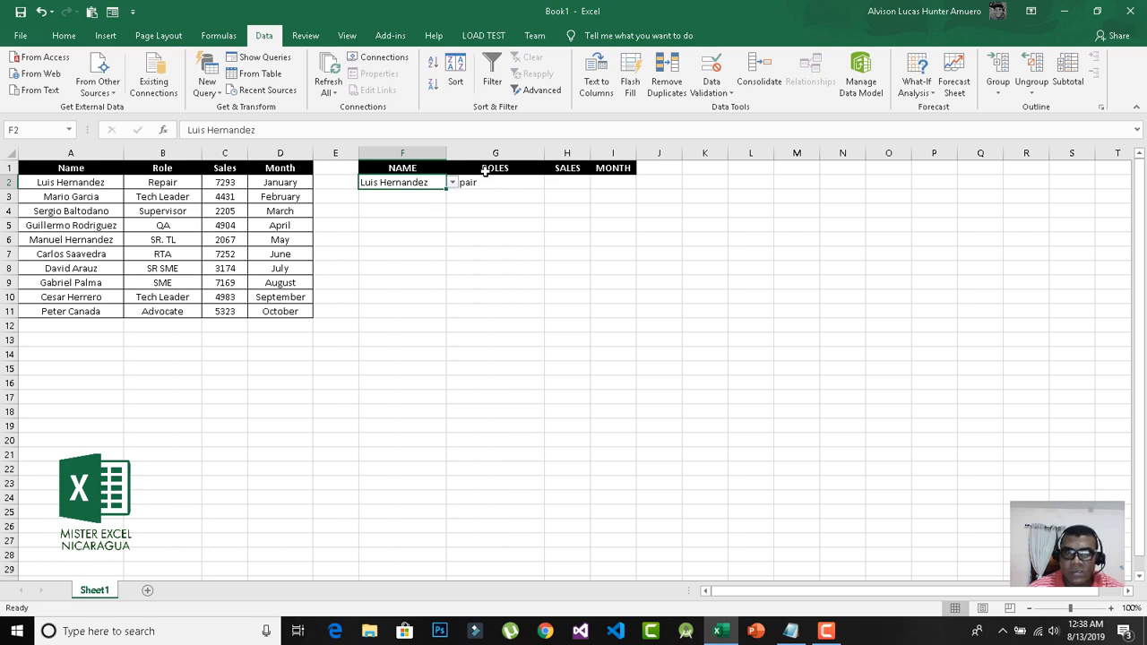
# Centre the contents of columns G to I horizontally and align them to the middle vertically.
pyautogui.moveTo(490, 153); pyautogui.dragTo(613, 150)
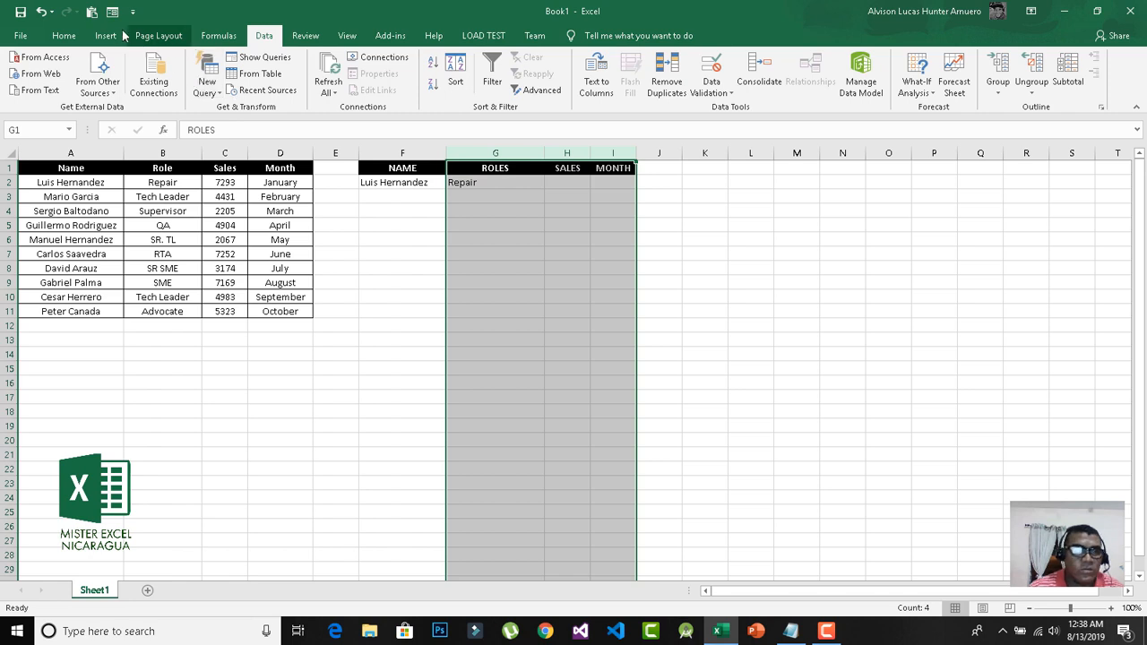
pyautogui.click(68, 37)
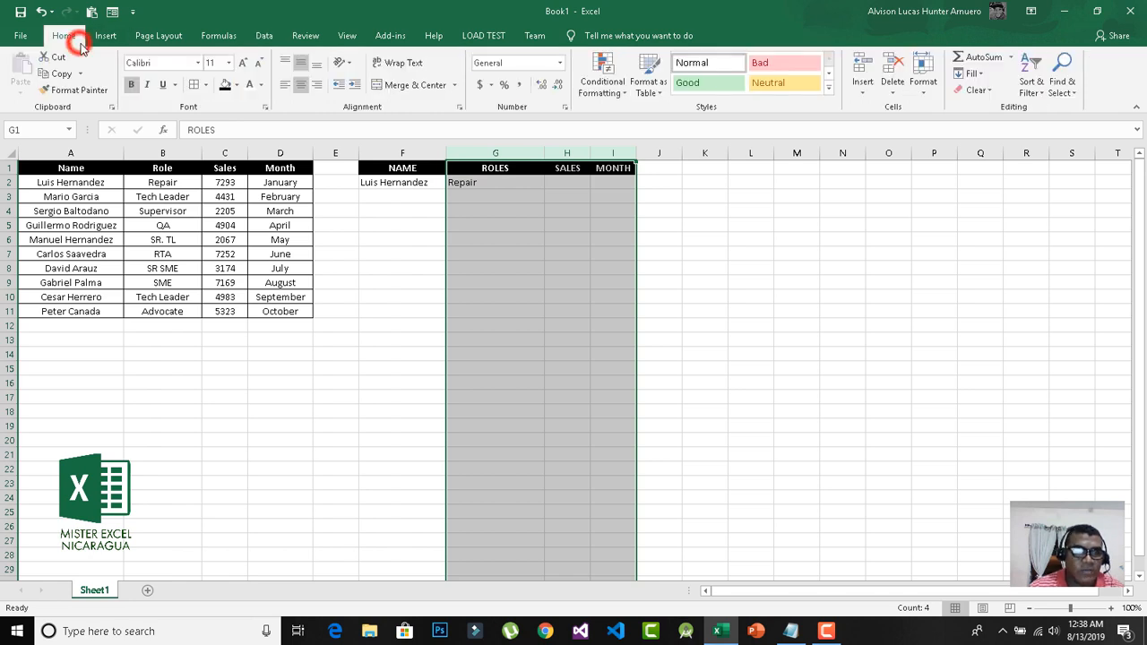
pyautogui.click(301, 85)
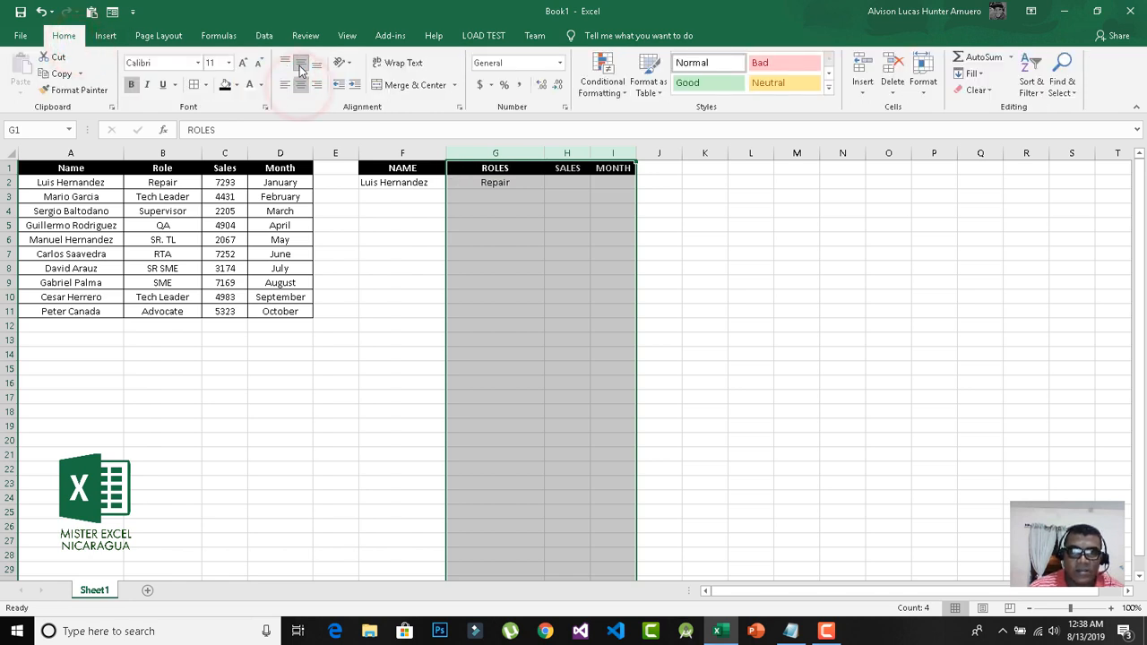
pyautogui.click(301, 62)
pyautogui.click(302, 66)
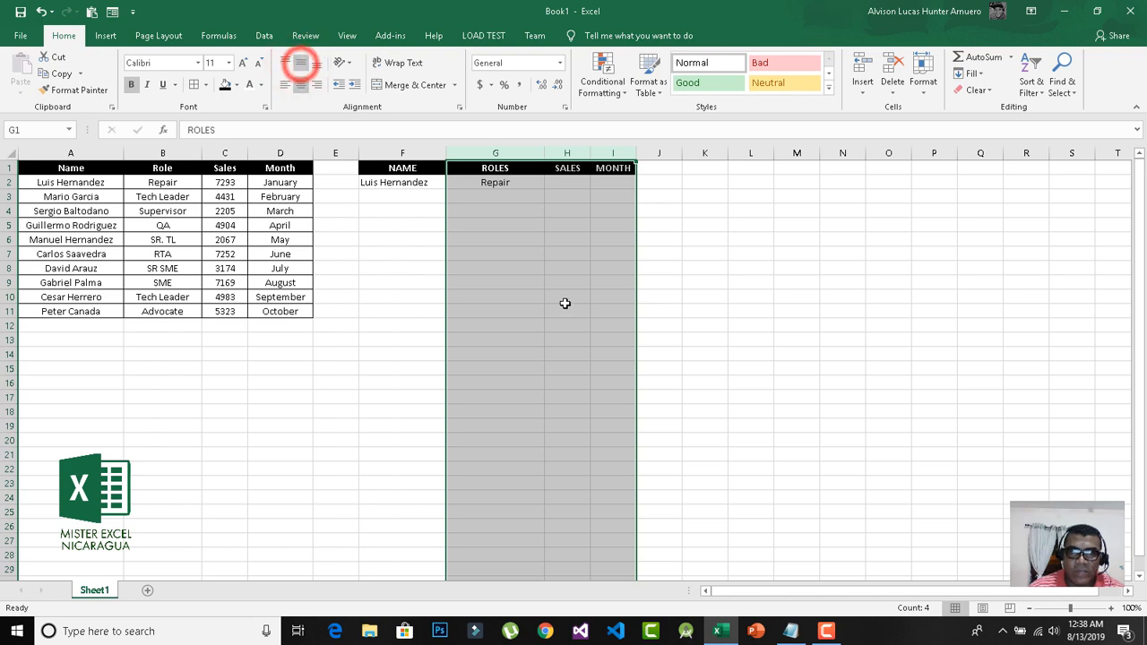
pyautogui.click(526, 255)
# Copy the formula text =VLOOKUP(F2,SalesNames,2,FALSE) from G2 and enter it unchanged in H2 under SALES.
pyautogui.click(499, 186)
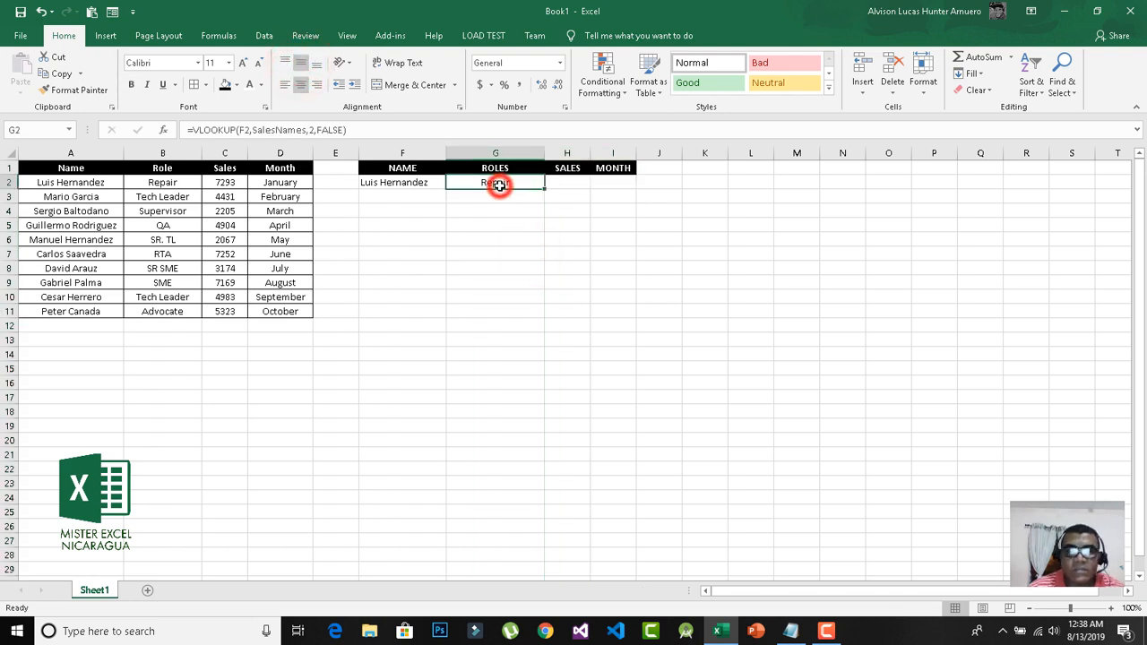
pyautogui.moveTo(369, 130); pyautogui.dragTo(168, 123)
pyautogui.hotkey('ctrl', 'c')
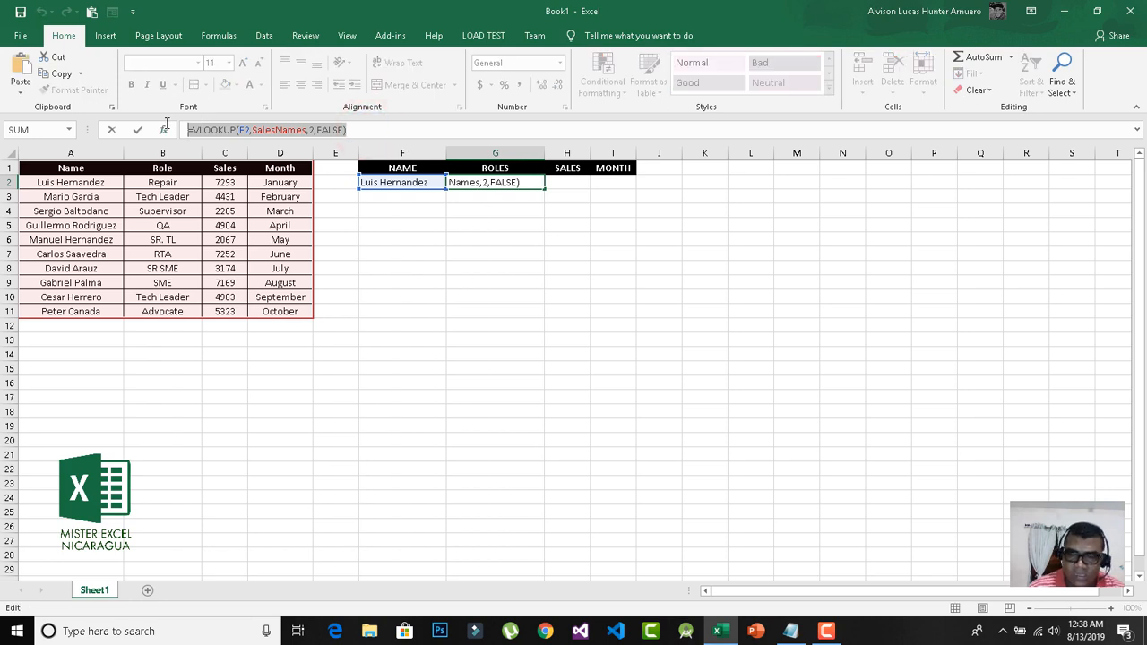
pyautogui.press('Return')
pyautogui.press('Up')
pyautogui.press('Right')
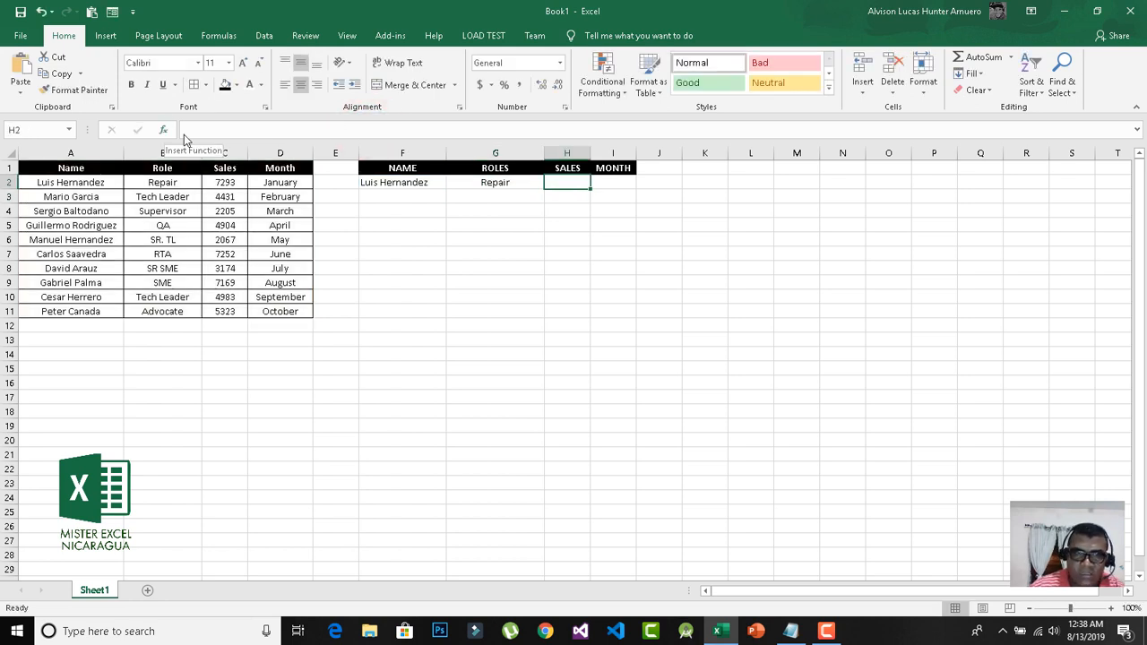
pyautogui.click(232, 129)
pyautogui.hotkey('ctrl', 'v')
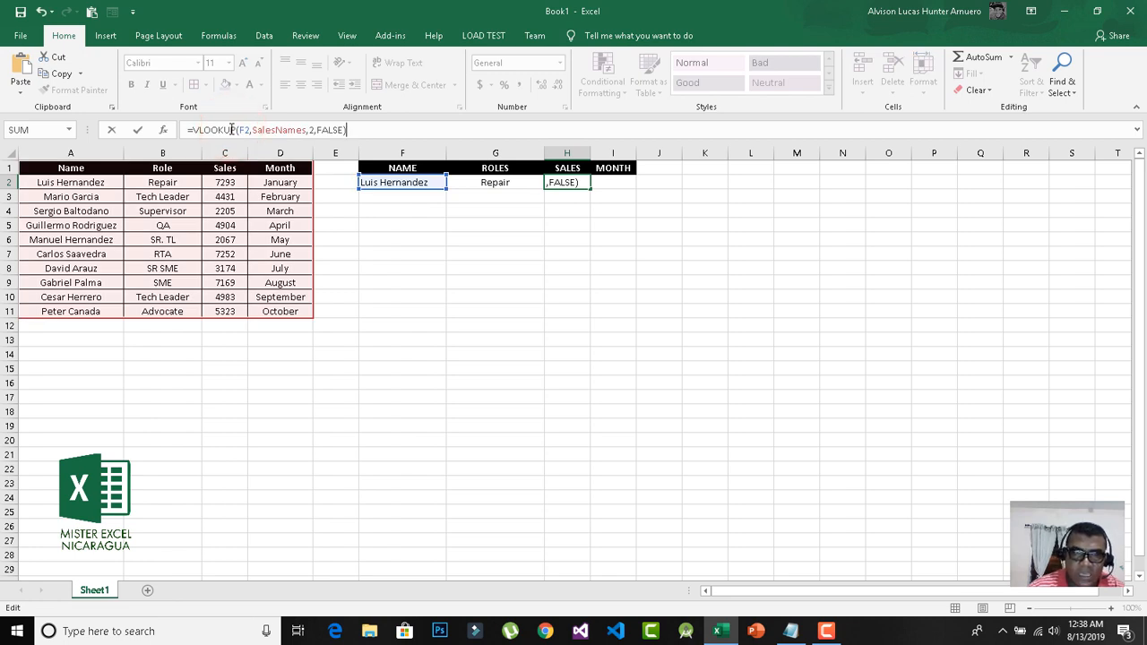
pyautogui.press('Return')
# Enter the copied formula =VLOOKUP(F2,SalesNames,2,FALSE) in I2 under MONTH.
pyautogui.click(607, 181)
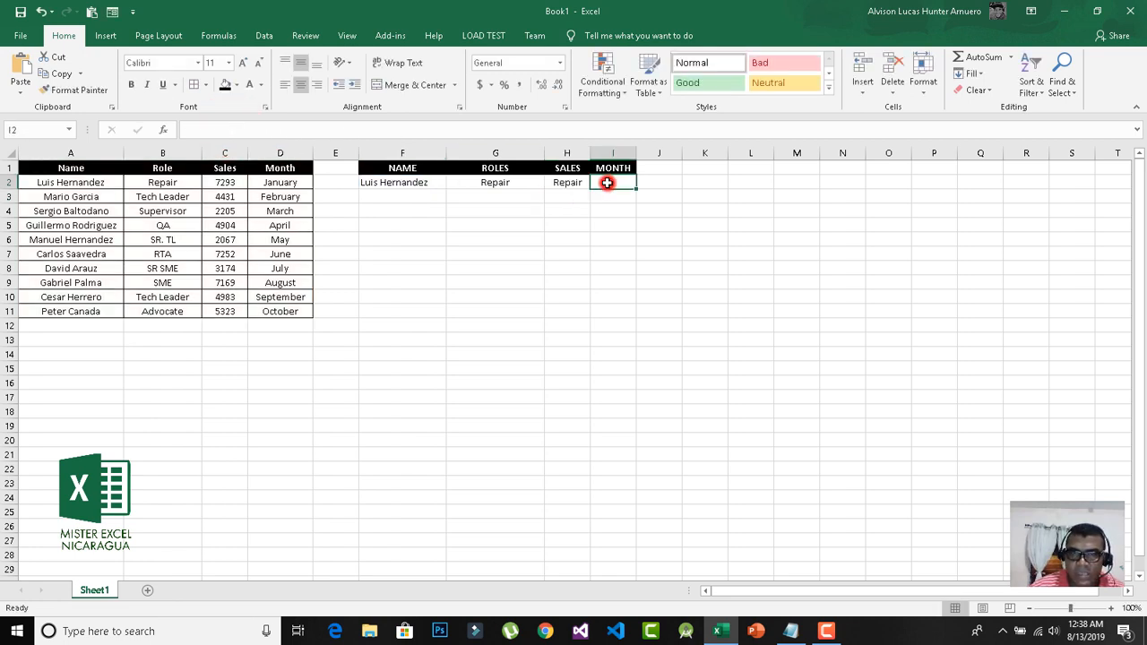
pyautogui.click(391, 131)
pyautogui.hotkey('ctrl', 'v')
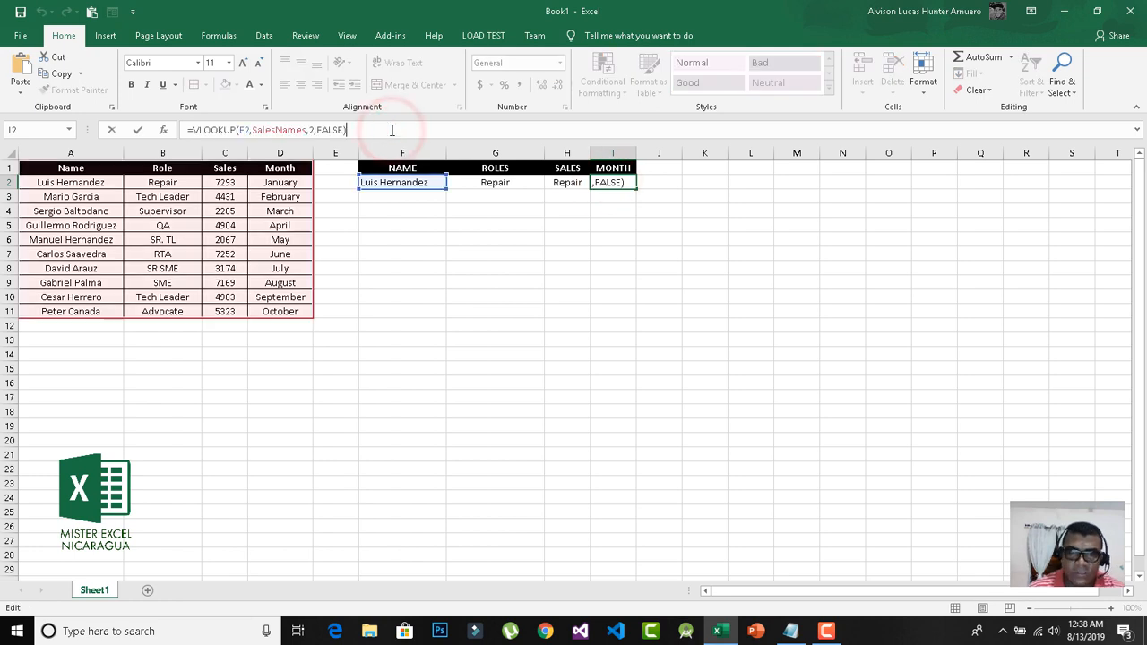
pyautogui.press('Return')
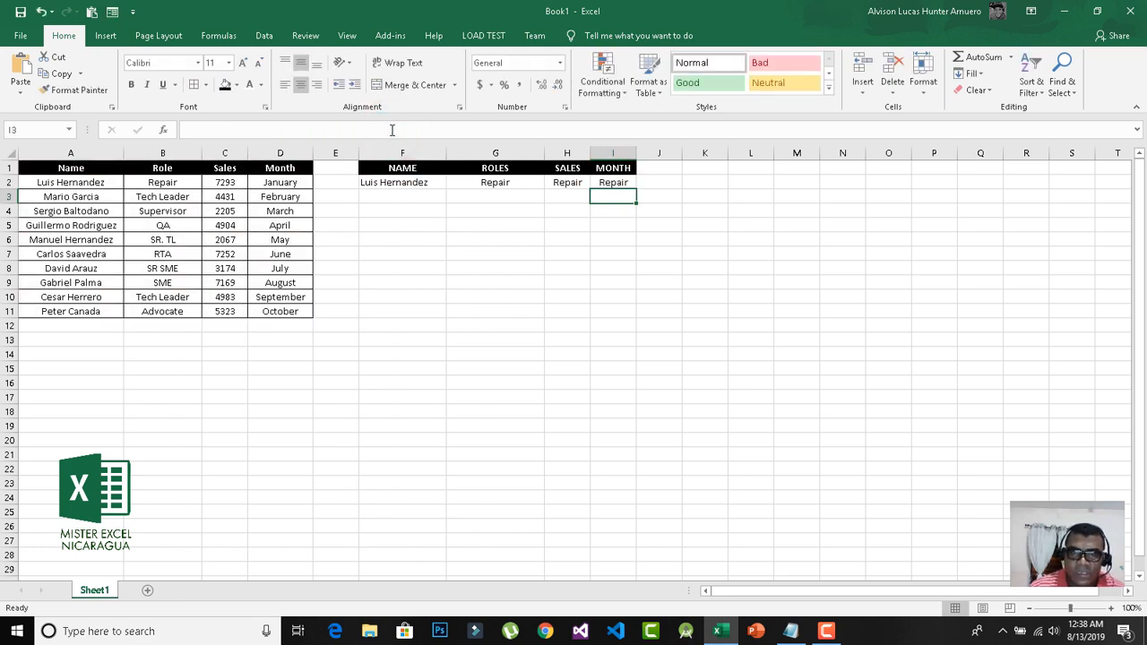
# Set the column index of the VLOOKUP formula in I2 to 4 so it returns the month.
pyautogui.click(617, 184)
pyautogui.click(313, 130)
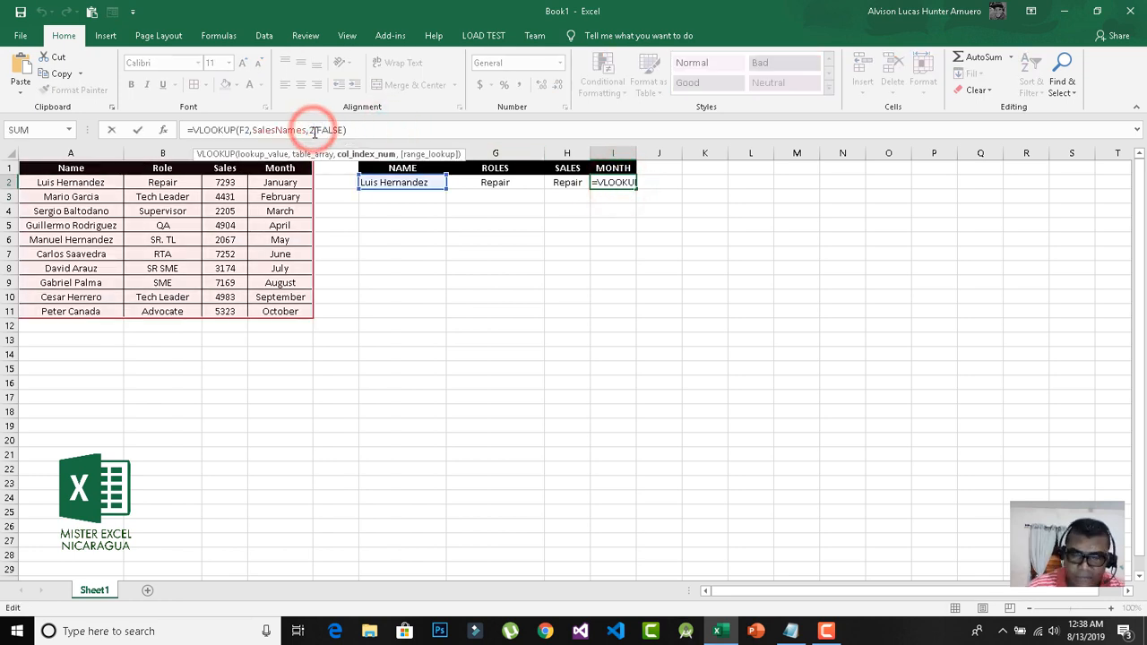
pyautogui.press('BackSpace')
pyautogui.write('4')
pyautogui.press('Return')
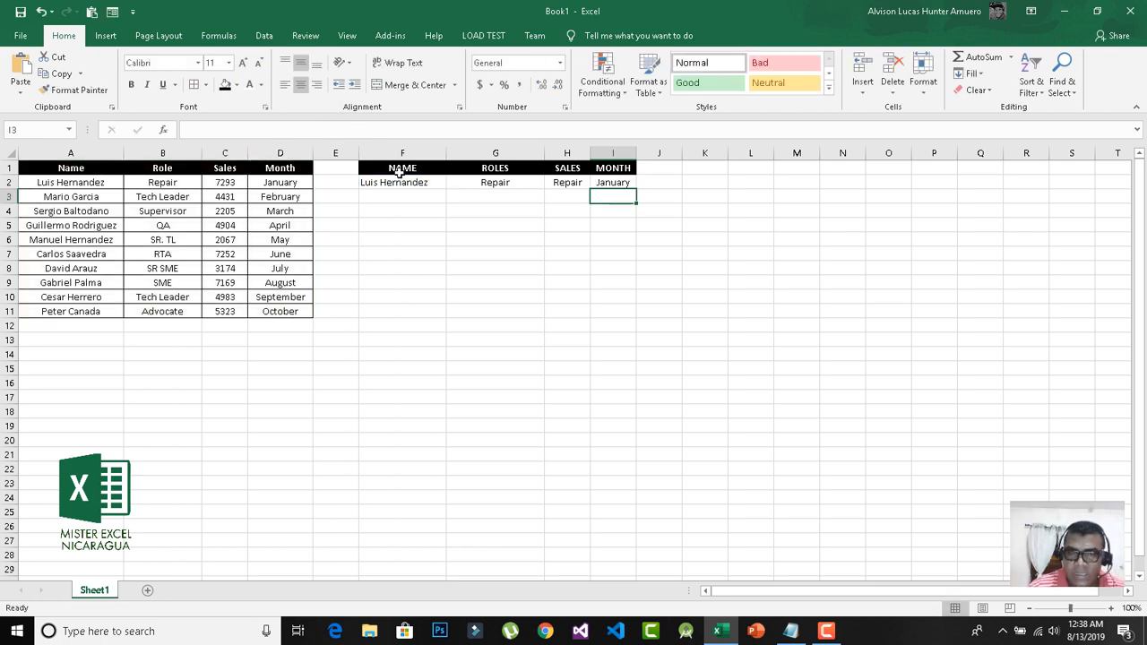
# Set the column index of the VLOOKUP formula in H2 to 3 so it returns the sales.
pyautogui.click(571, 184)
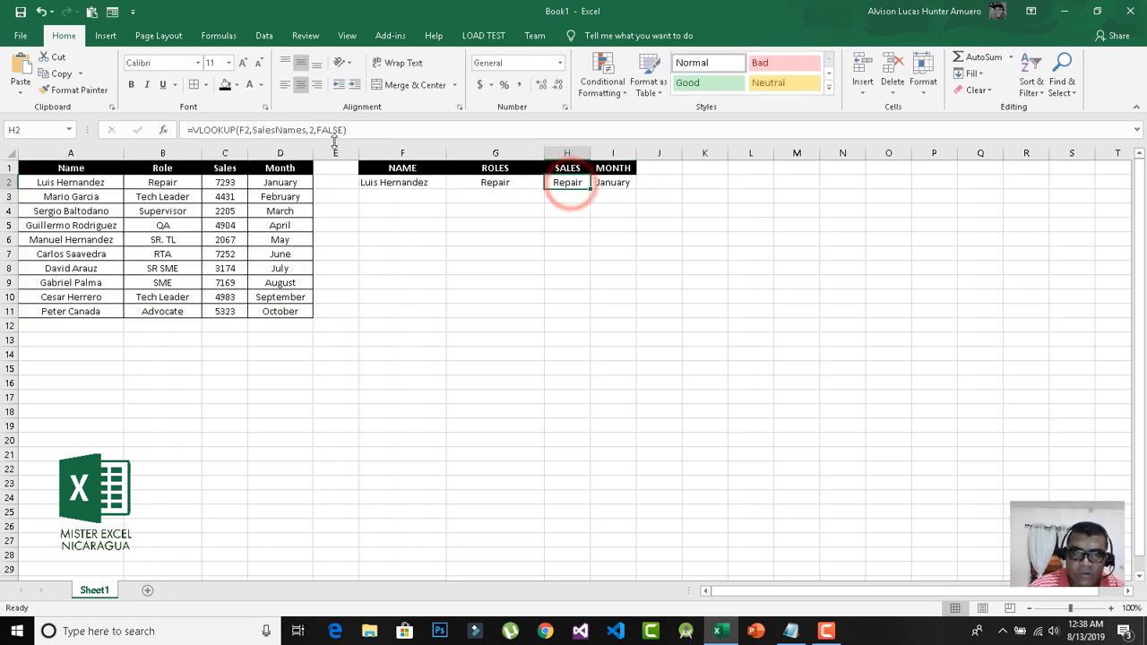
pyautogui.click(314, 130)
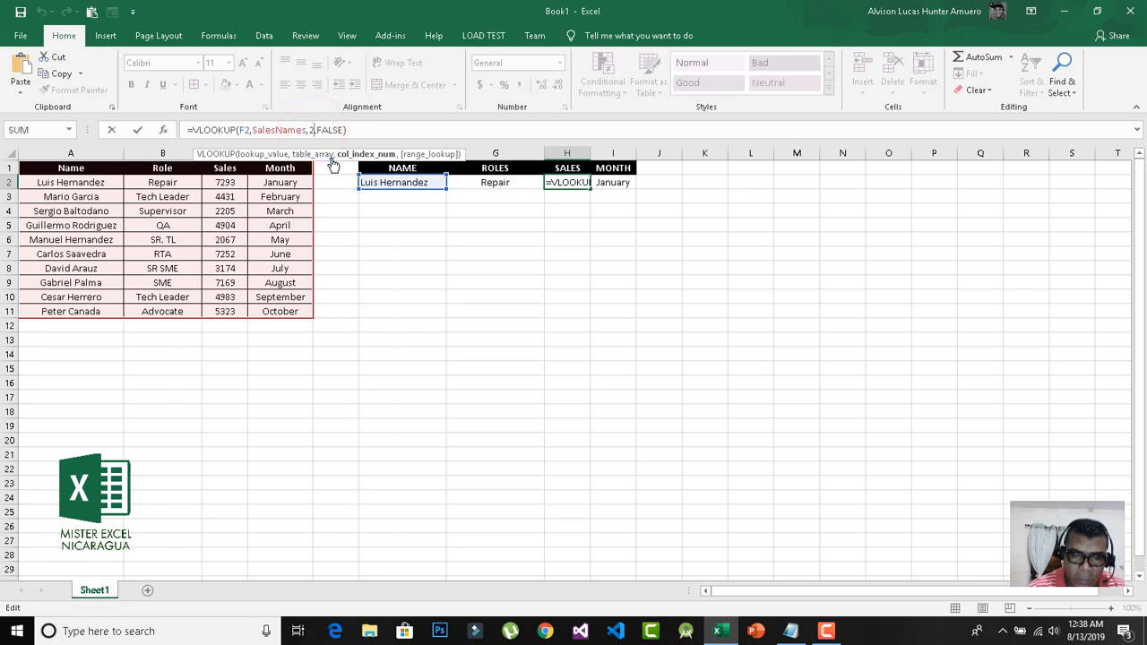
pyautogui.press('BackSpace')
pyautogui.write('3')
pyautogui.press('Return')
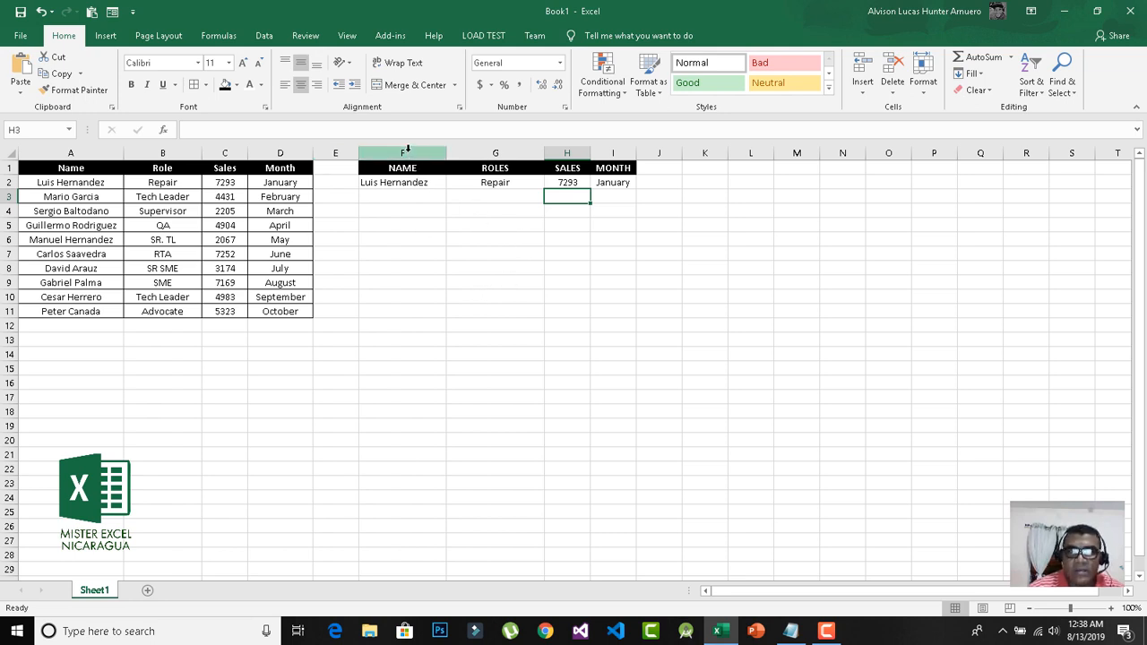
# Give columns F to I equal widths and centre their contents horizontally.
pyautogui.moveTo(405, 154); pyautogui.dragTo(663, 153)
pyautogui.click(301, 86)
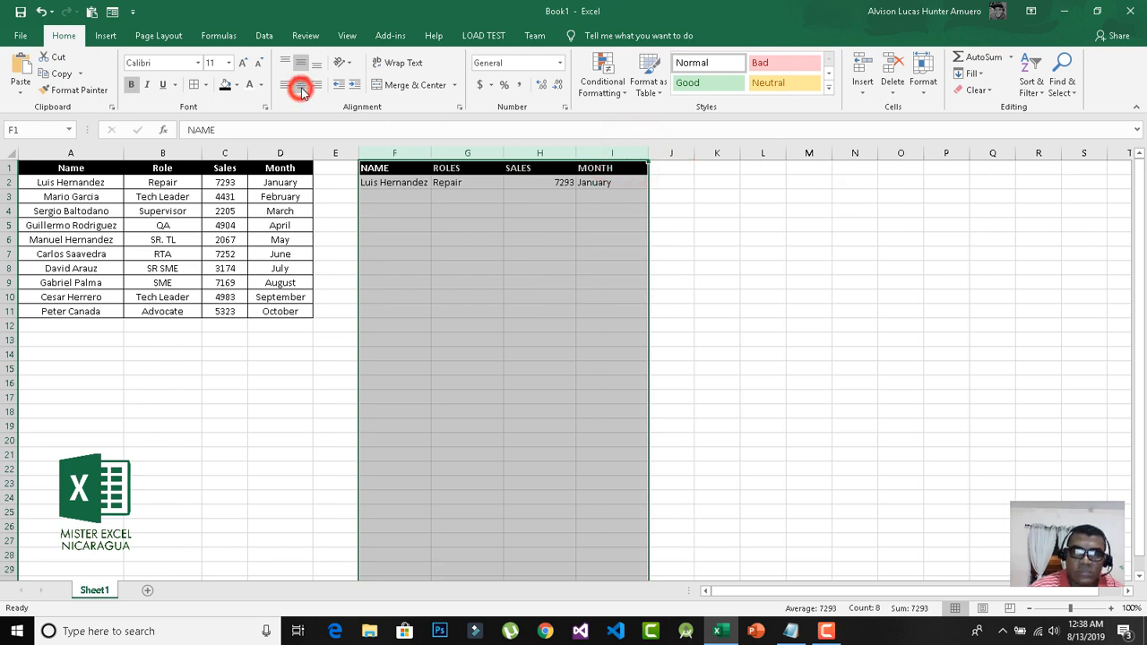
pyautogui.click(302, 85)
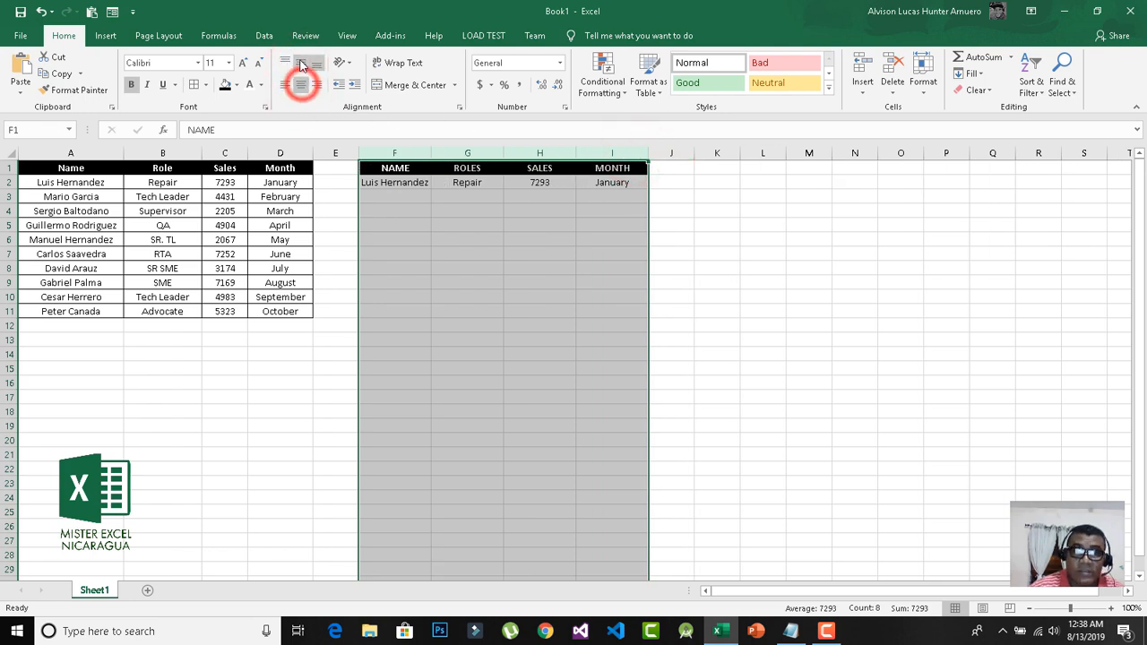
pyautogui.click(463, 269)
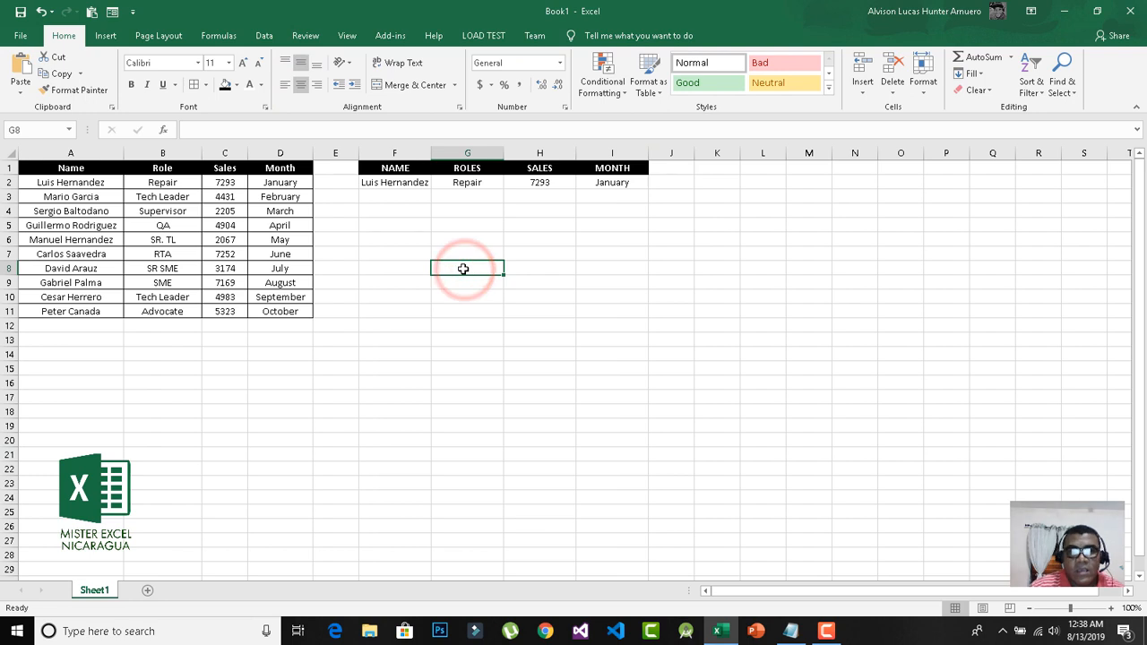
# Add a record in row 12 with the new employee's full name, role SME, sales 5689 and month November.
pyautogui.click(43, 329)
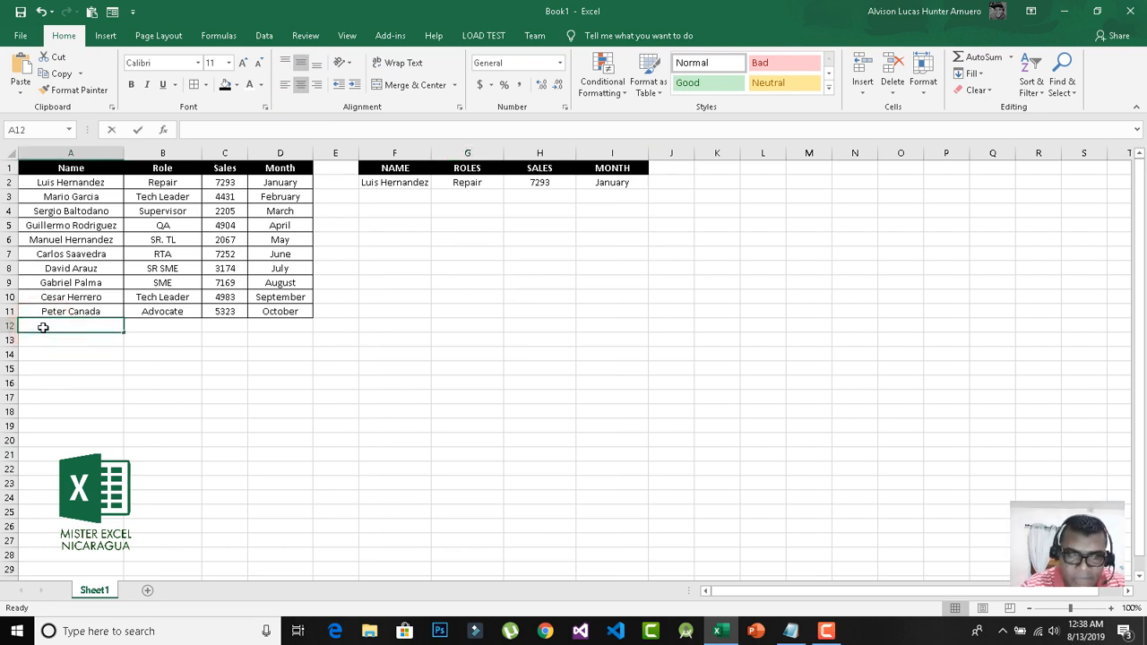
pyautogui.write('David Morales')
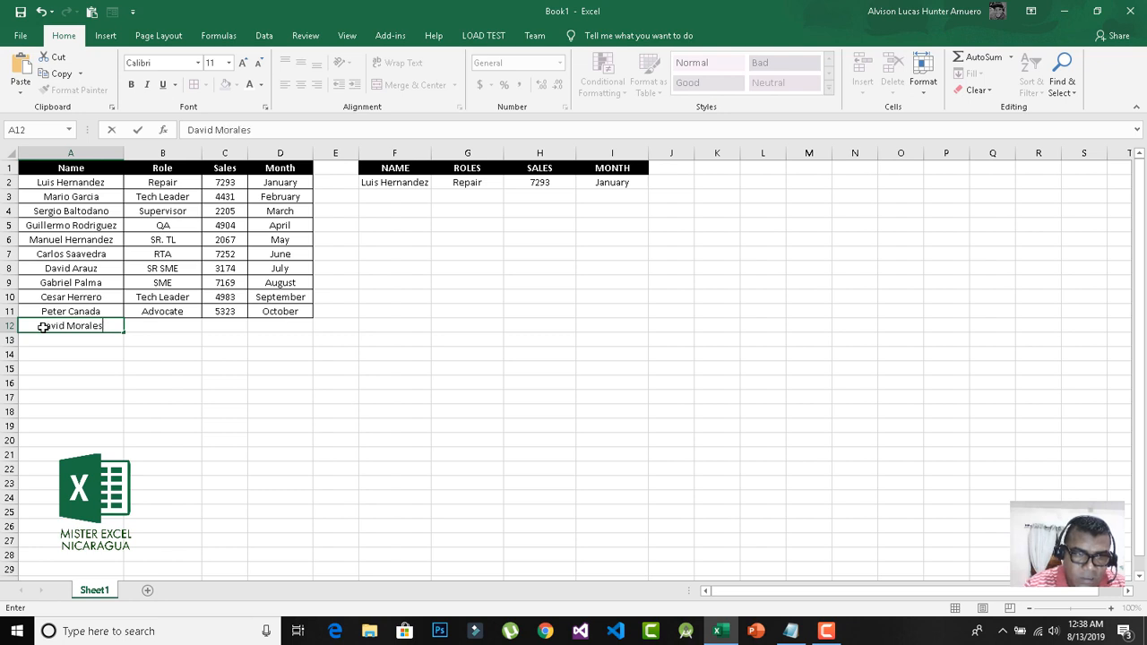
pyautogui.press('Return')
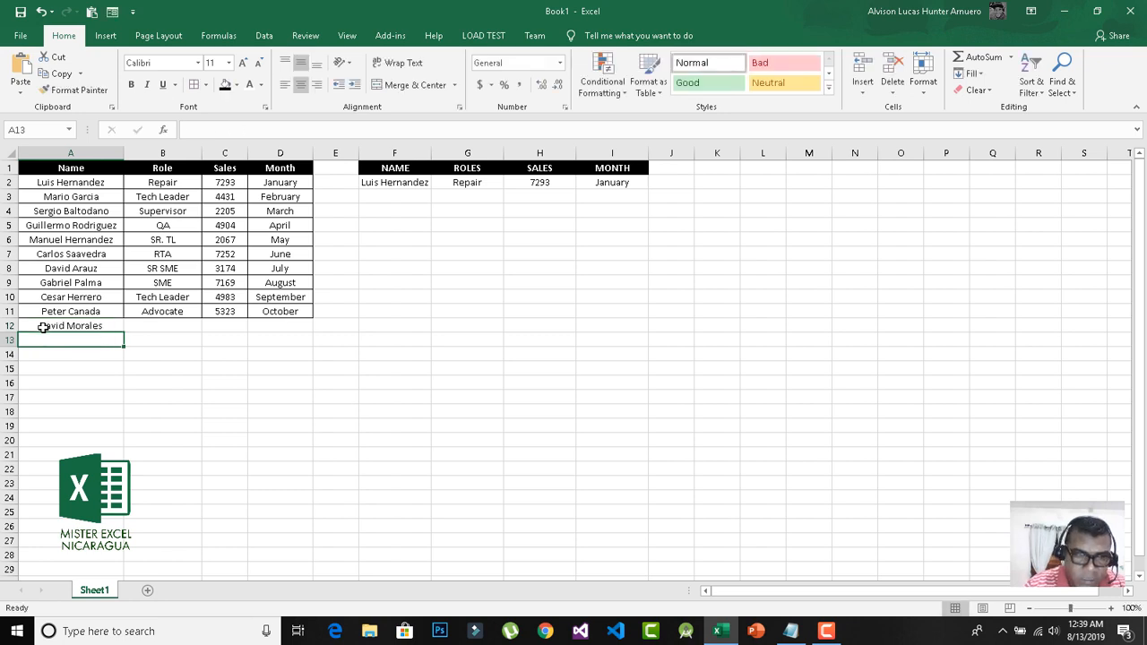
pyautogui.press('Tab')
pyautogui.press('Up')
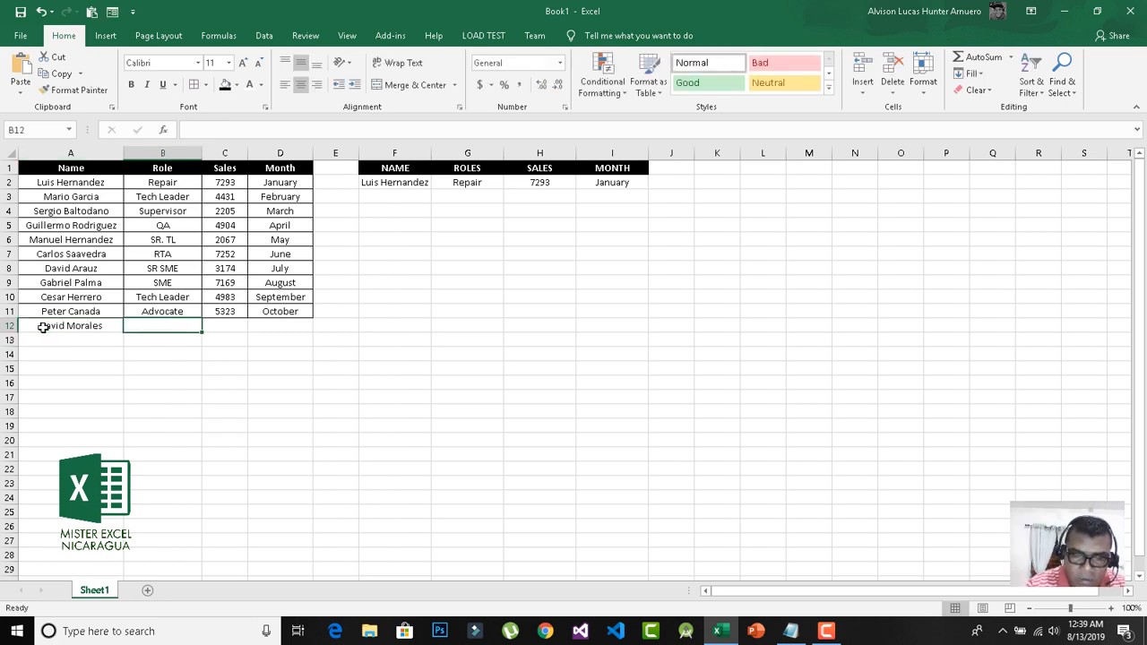
pyautogui.write('SME')
pyautogui.press('Tab')
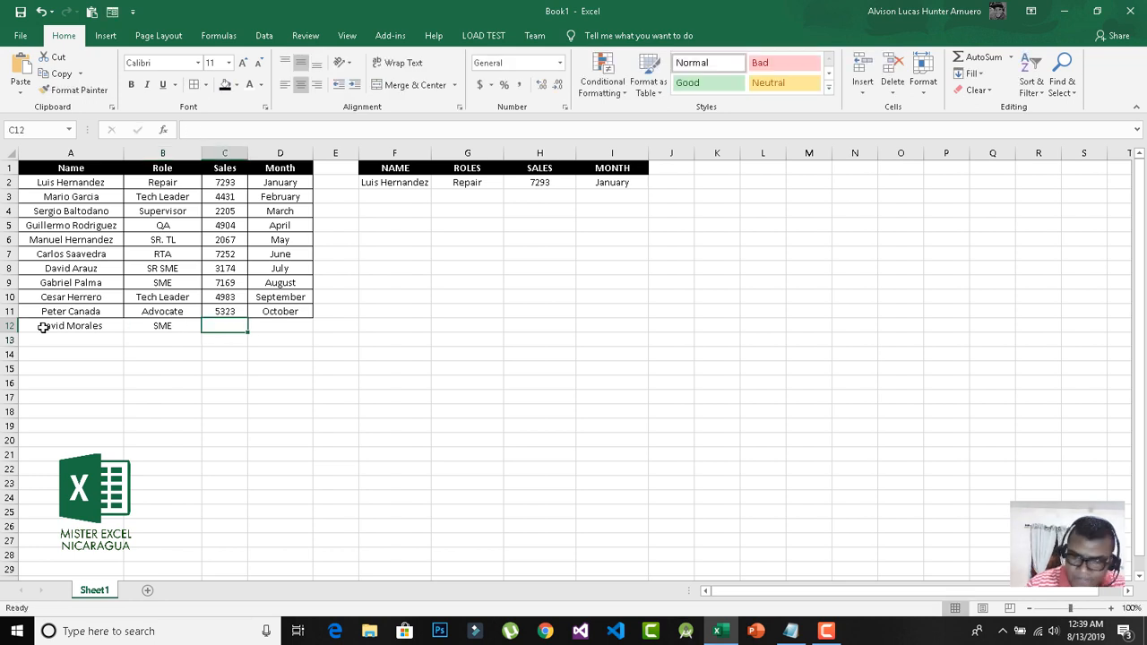
pyautogui.write('5689')
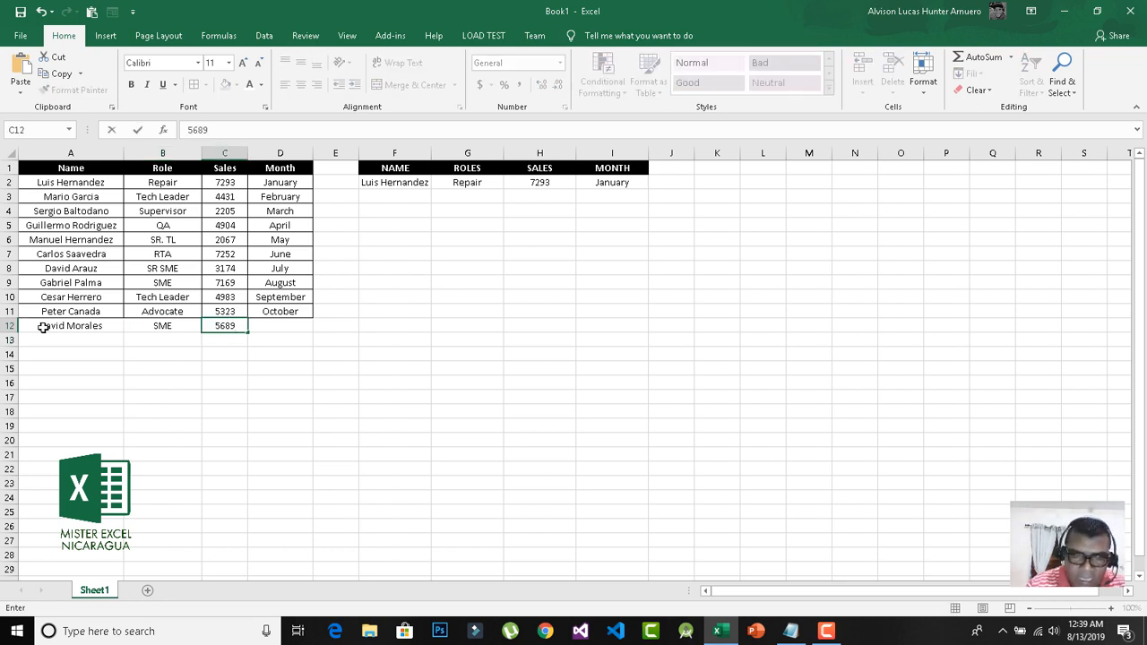
pyautogui.hotkey('ctrl', 'Return')
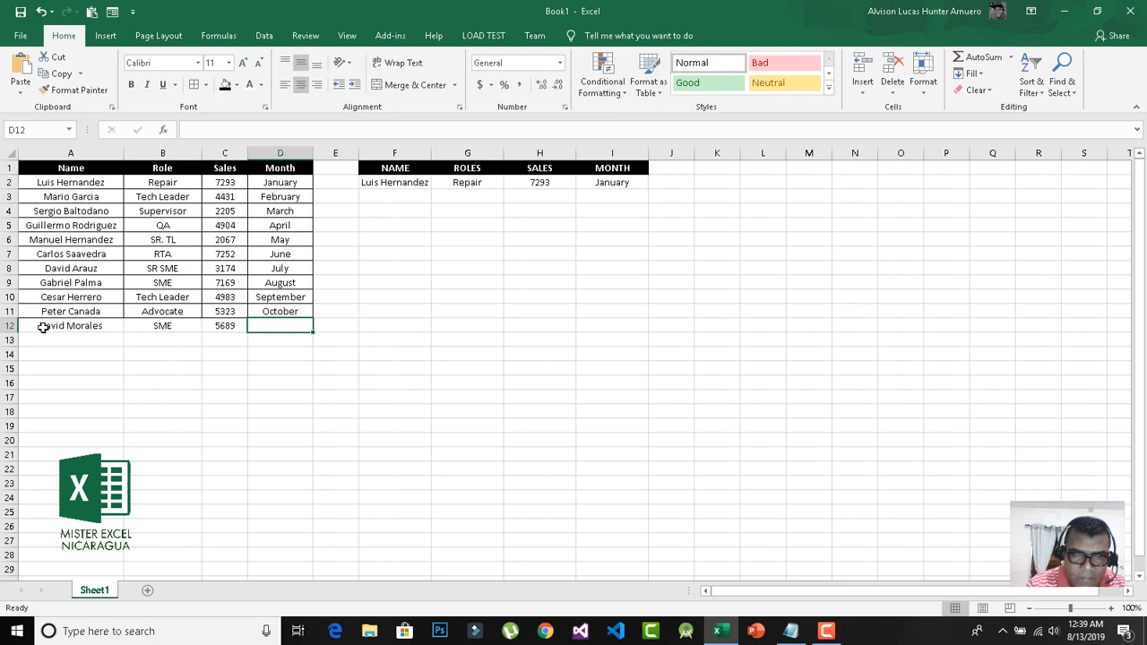
pyautogui.write('Novem')
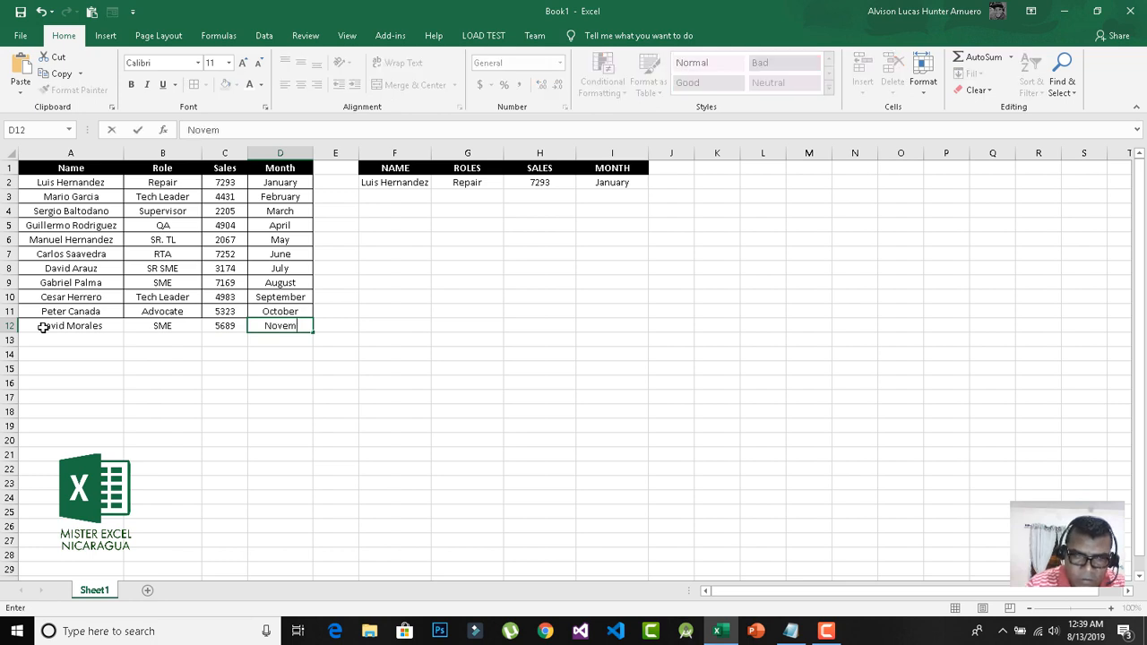
pyautogui.write('ber')
pyautogui.press('Return')
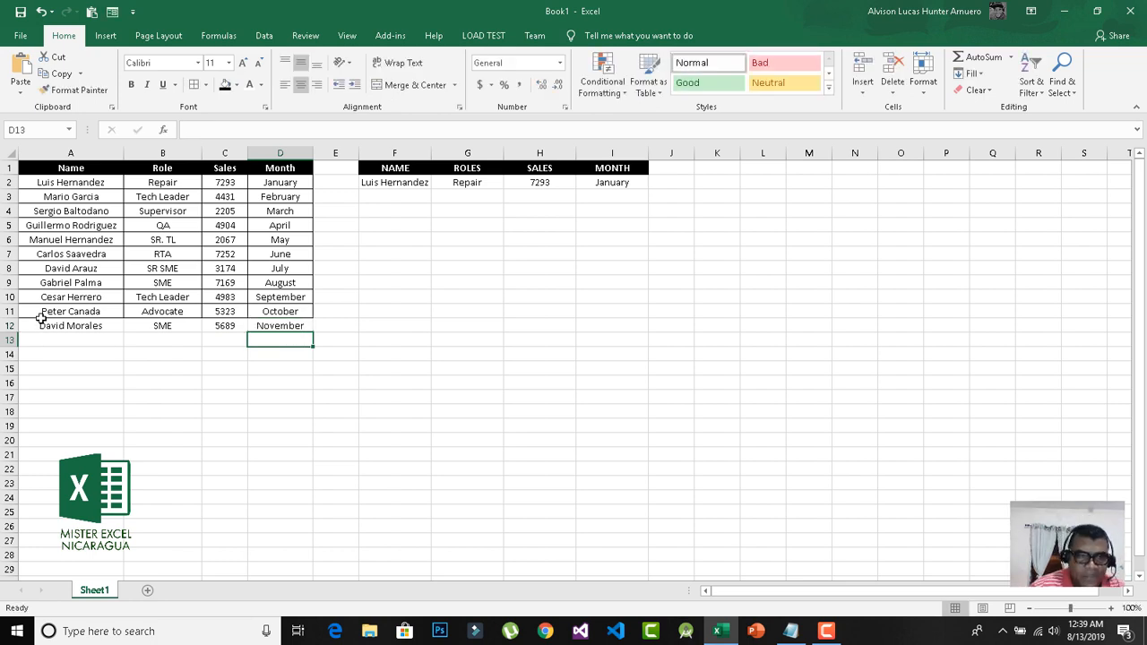
# Copy the bordered formatting of A11:D11 onto the new record in A12:D12 with Format Painter.
pyautogui.moveTo(37, 311); pyautogui.dragTo(260, 311)
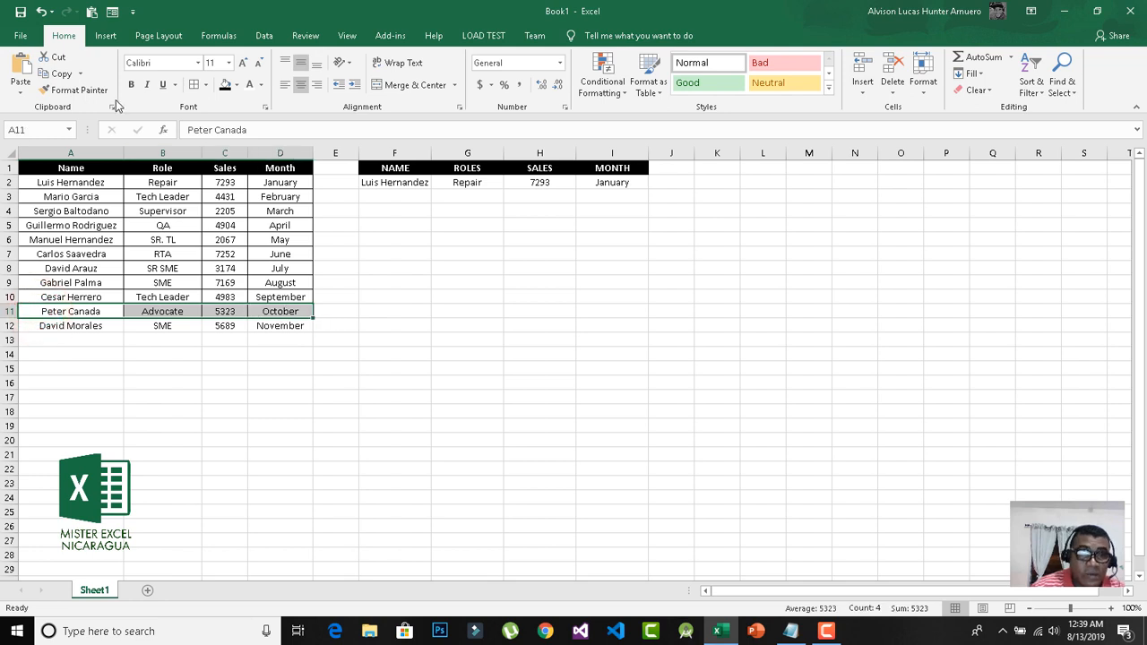
pyautogui.click(82, 89)
pyautogui.moveTo(59, 325); pyautogui.dragTo(263, 328)
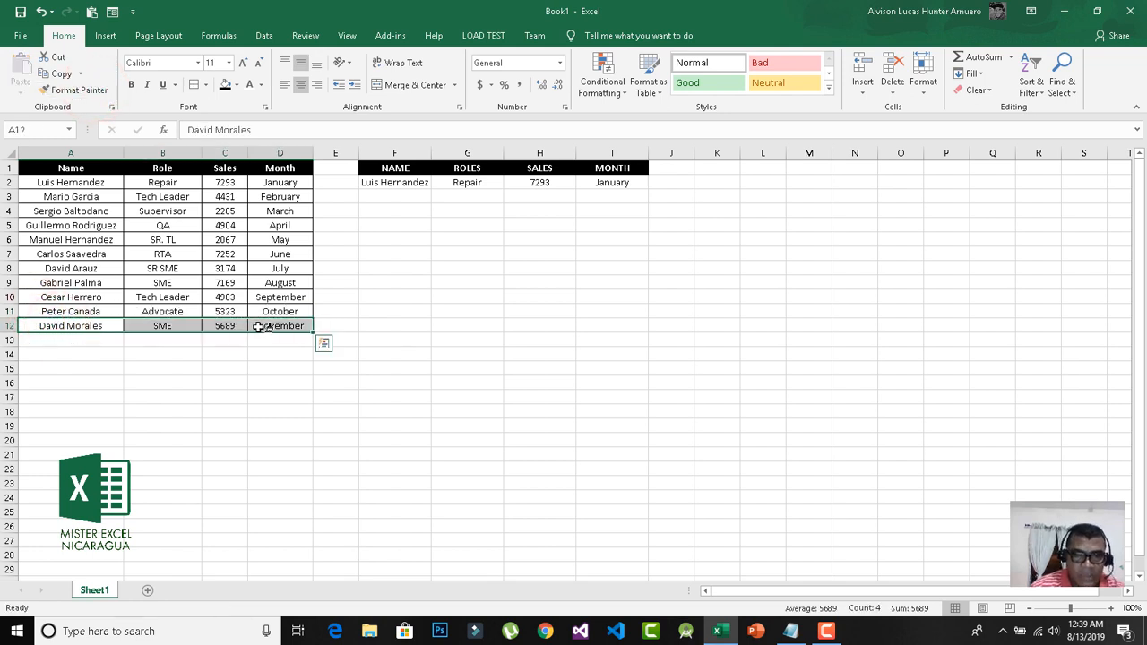
pyautogui.click(334, 365)
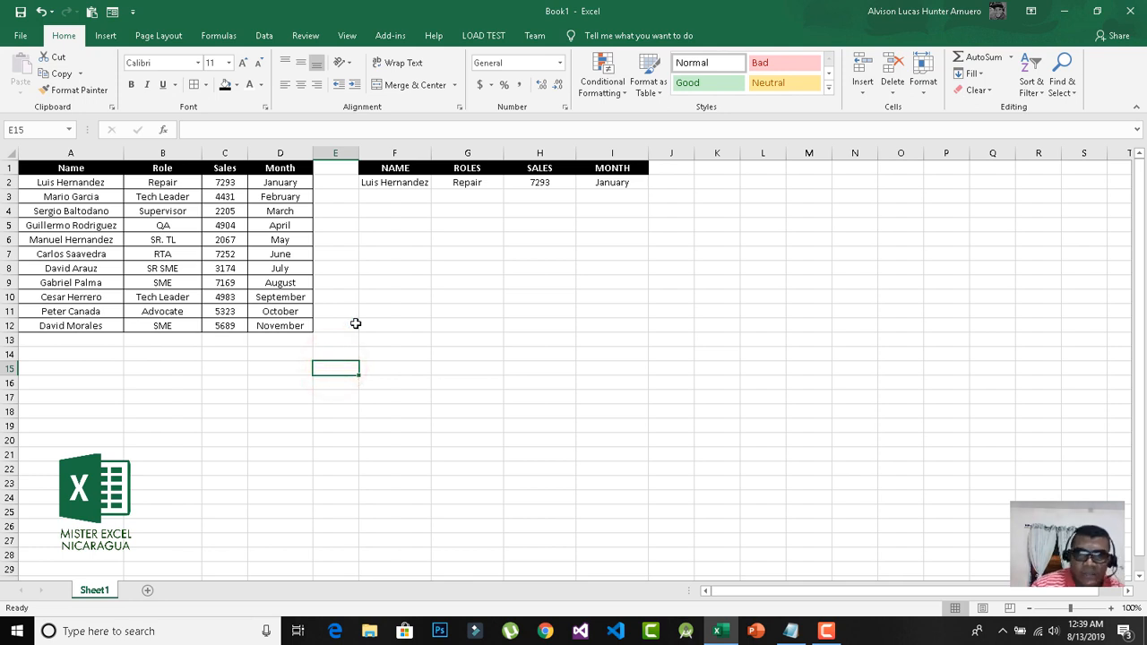
# Extend the source of the data validation list in F2 to $A$2:$A$12 so it includes the new record.
pyautogui.click(386, 183)
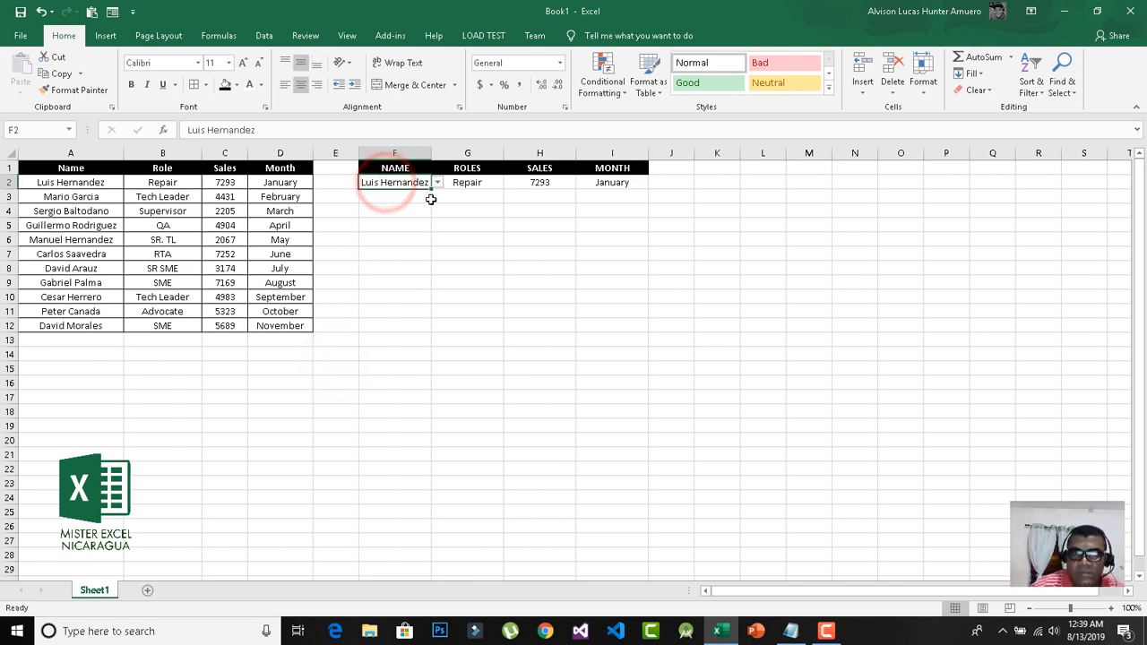
pyautogui.click(264, 36)
pyautogui.click(710, 93)
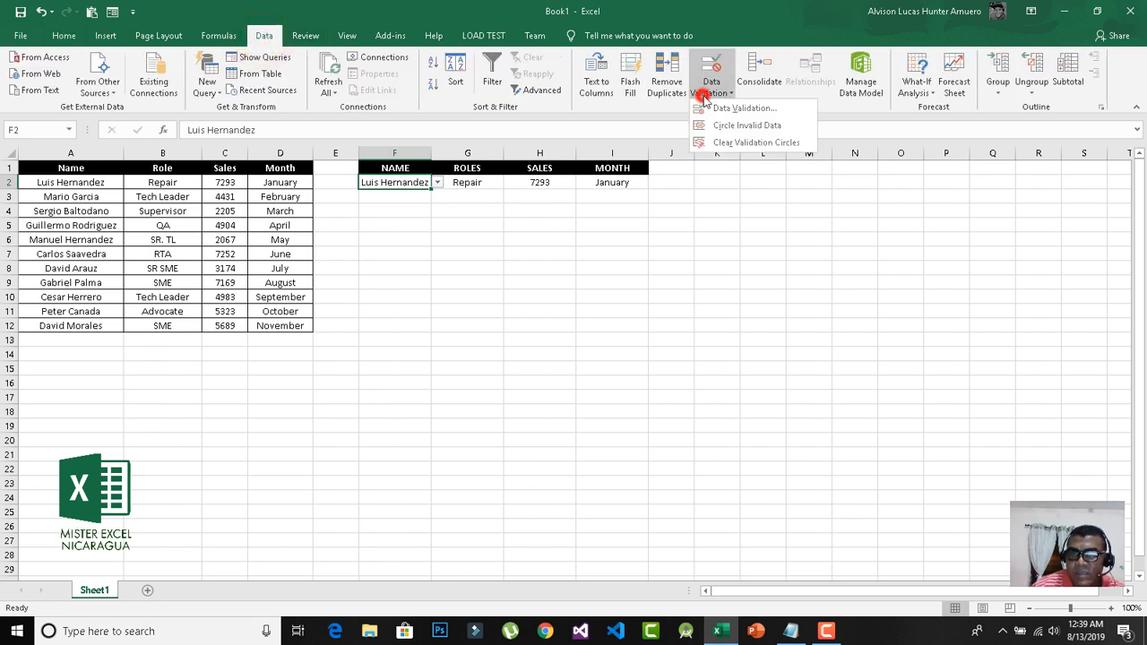
pyautogui.click(718, 111)
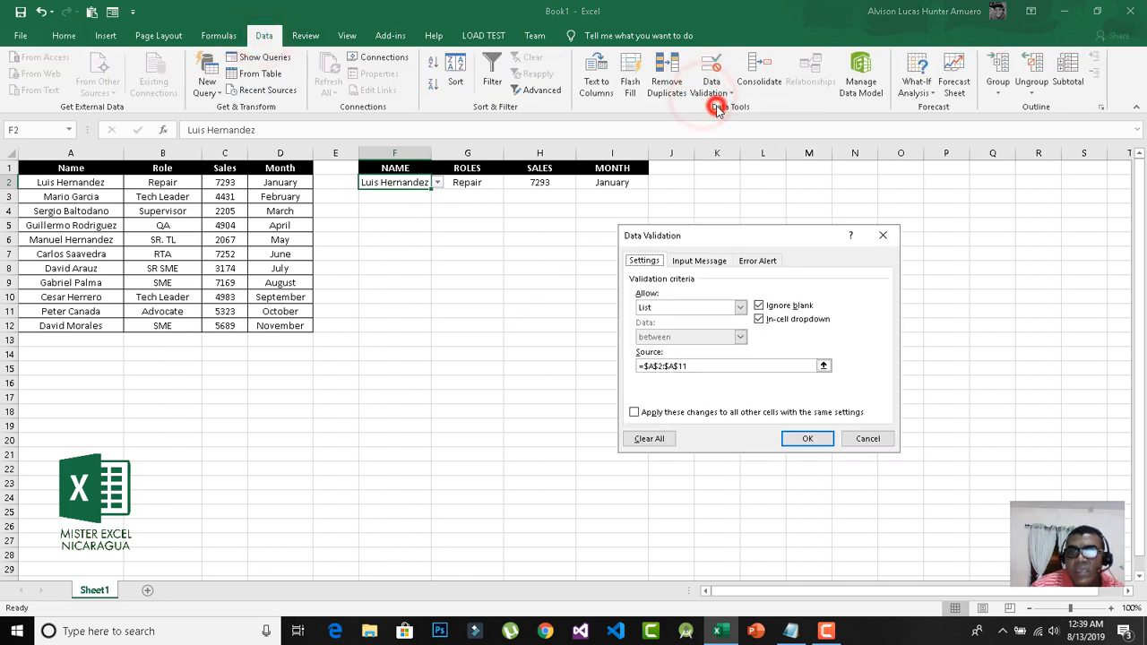
pyautogui.click(824, 365)
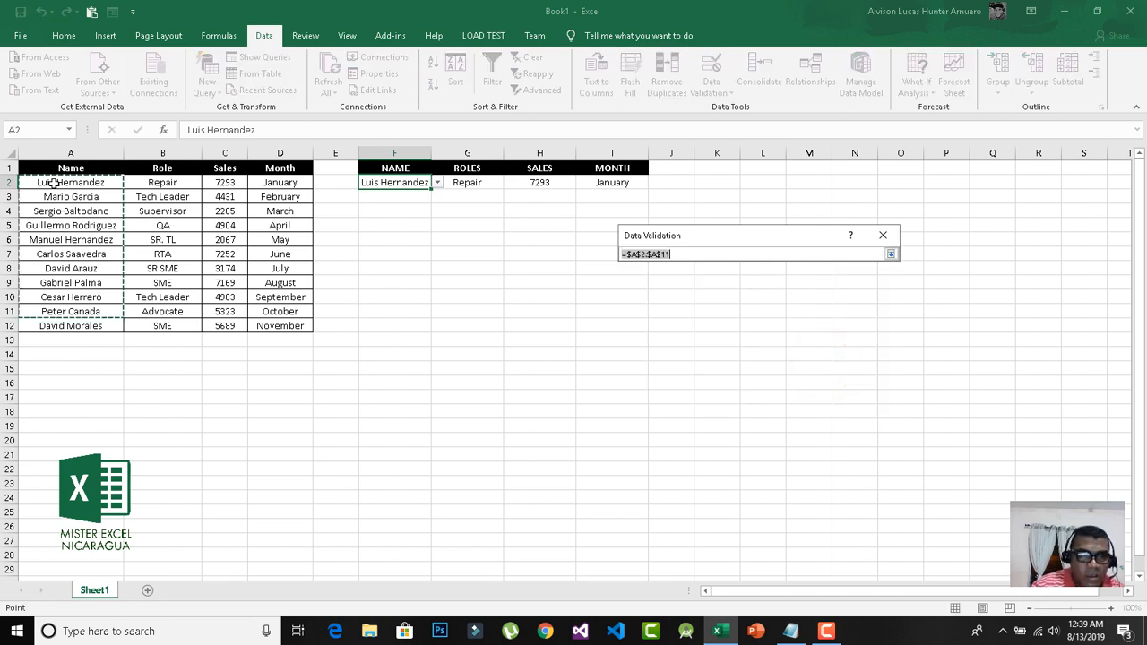
pyautogui.moveTo(55, 185); pyautogui.dragTo(70, 330)
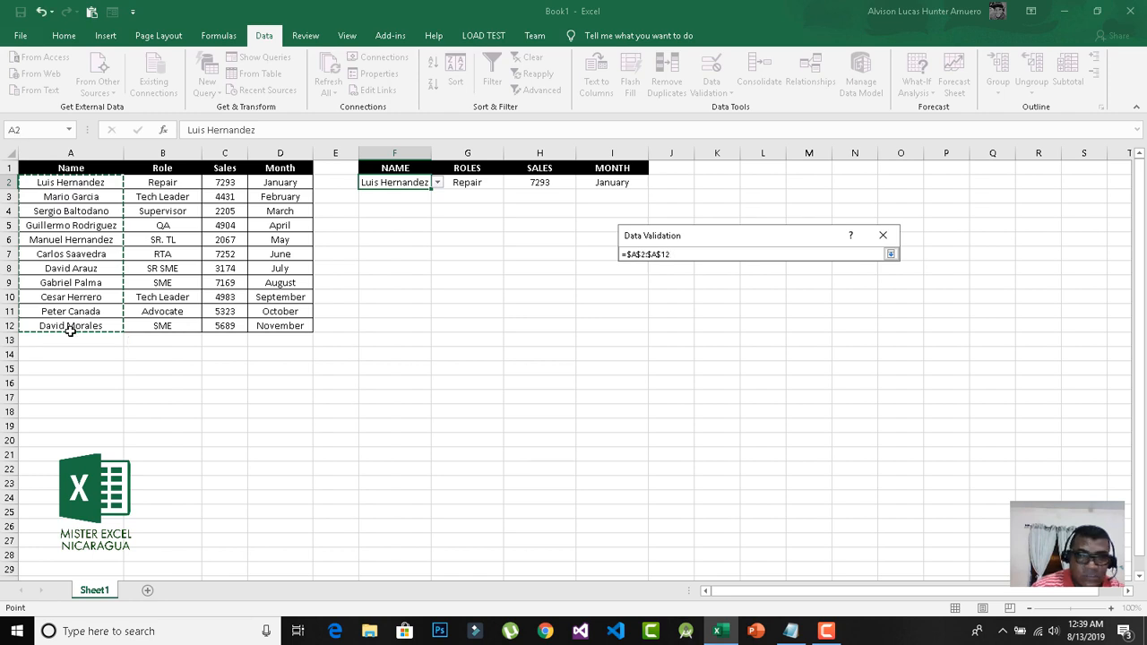
pyautogui.press('Return')
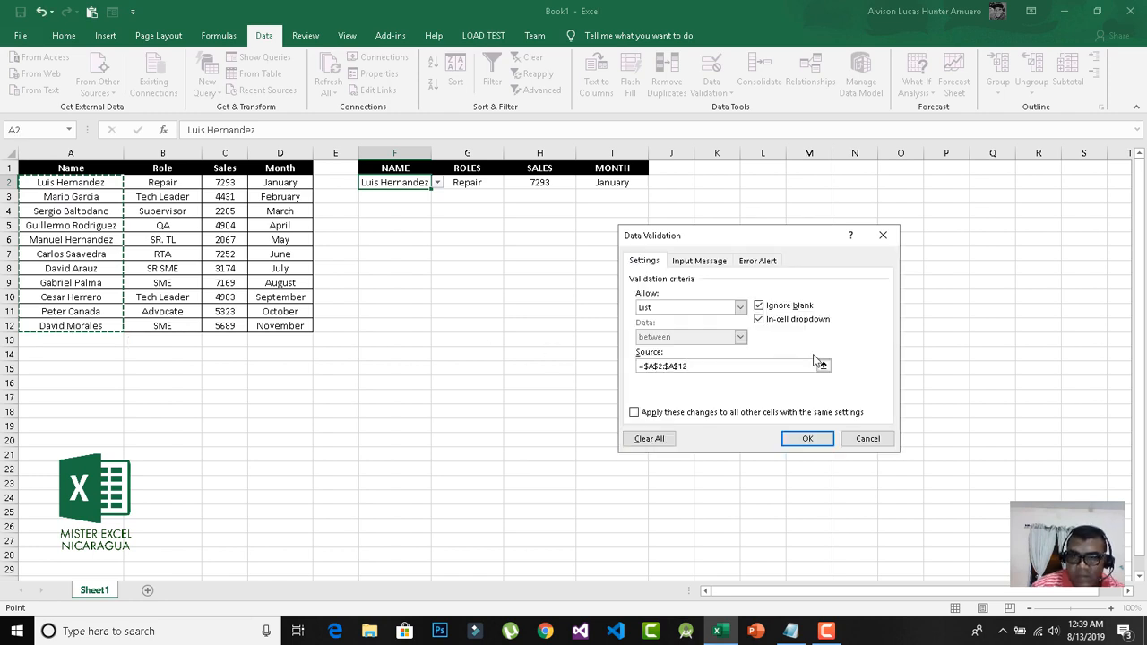
pyautogui.click(801, 441)
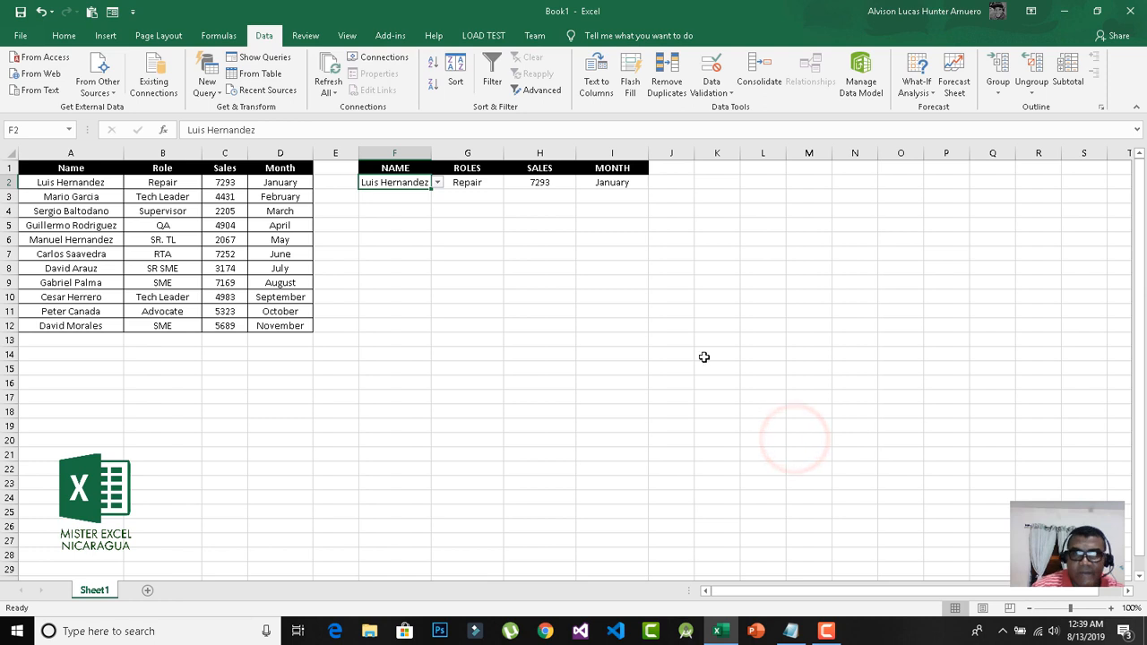
# Choose the newly added employee from row 12 in the name dropdown in F2.
pyautogui.click(437, 182)
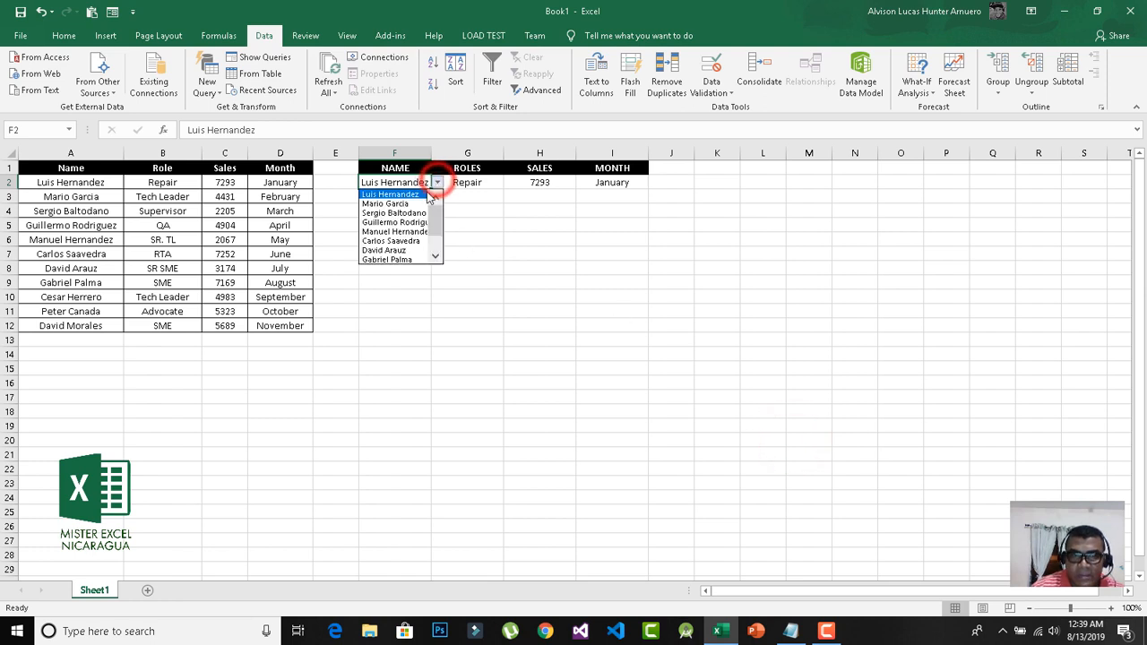
pyautogui.click(437, 250)
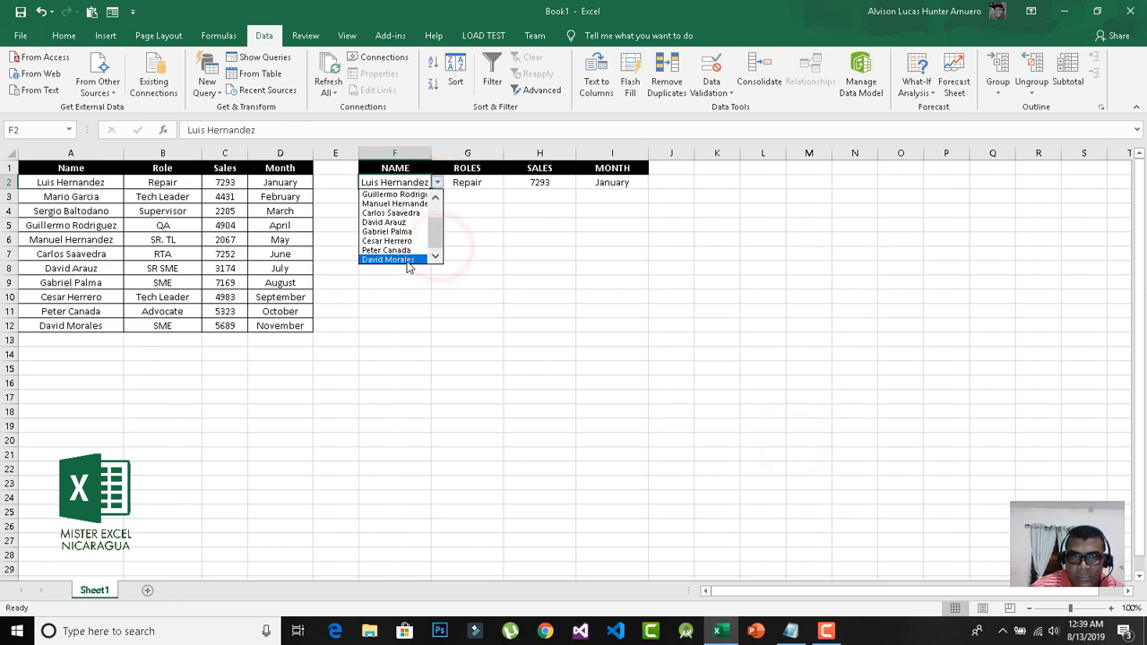
pyautogui.click(403, 259)
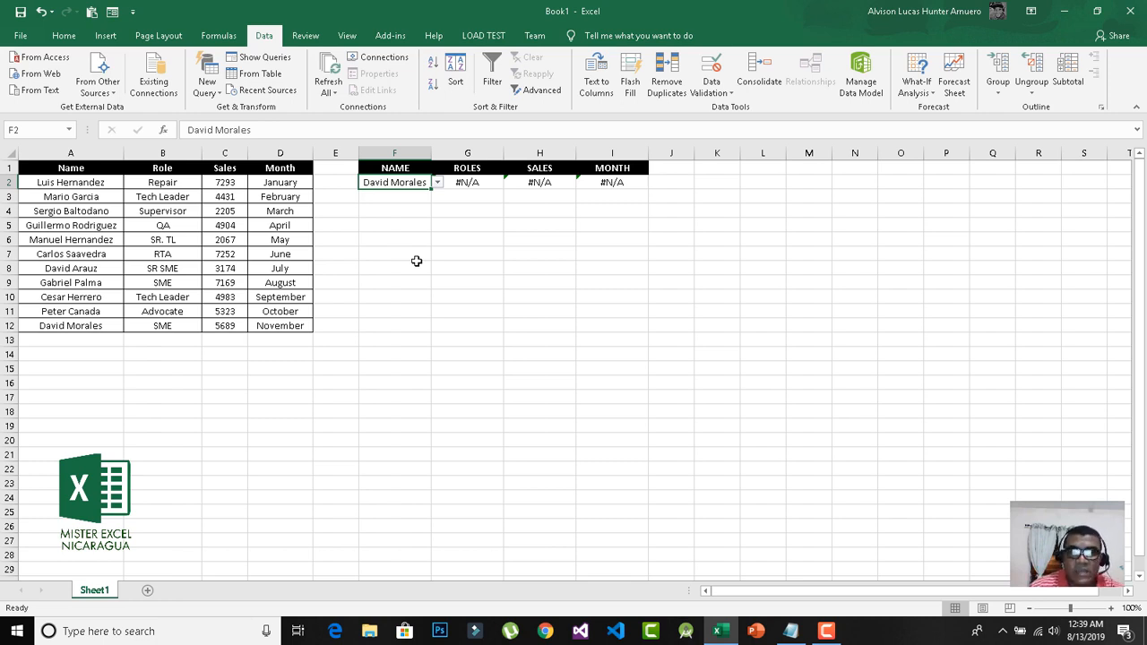
# Edit the named range SalesNames in the Name Manager so it refers to =Sheet1!$A$1:$D$18.
pyautogui.click(225, 38)
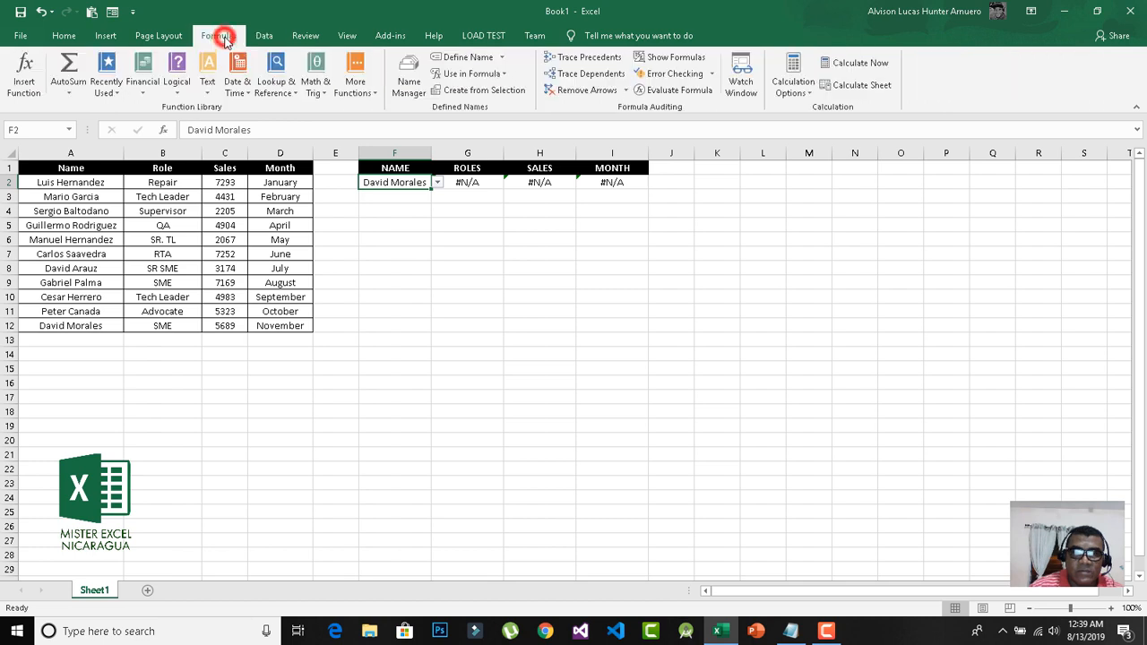
pyautogui.click(408, 79)
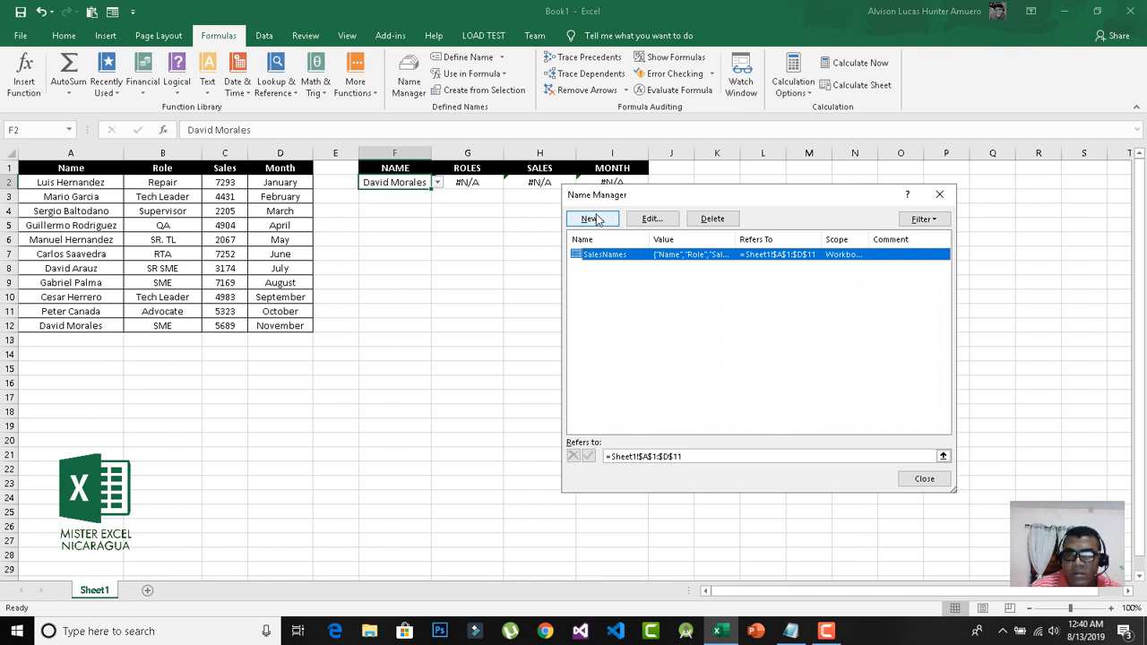
pyautogui.click(654, 219)
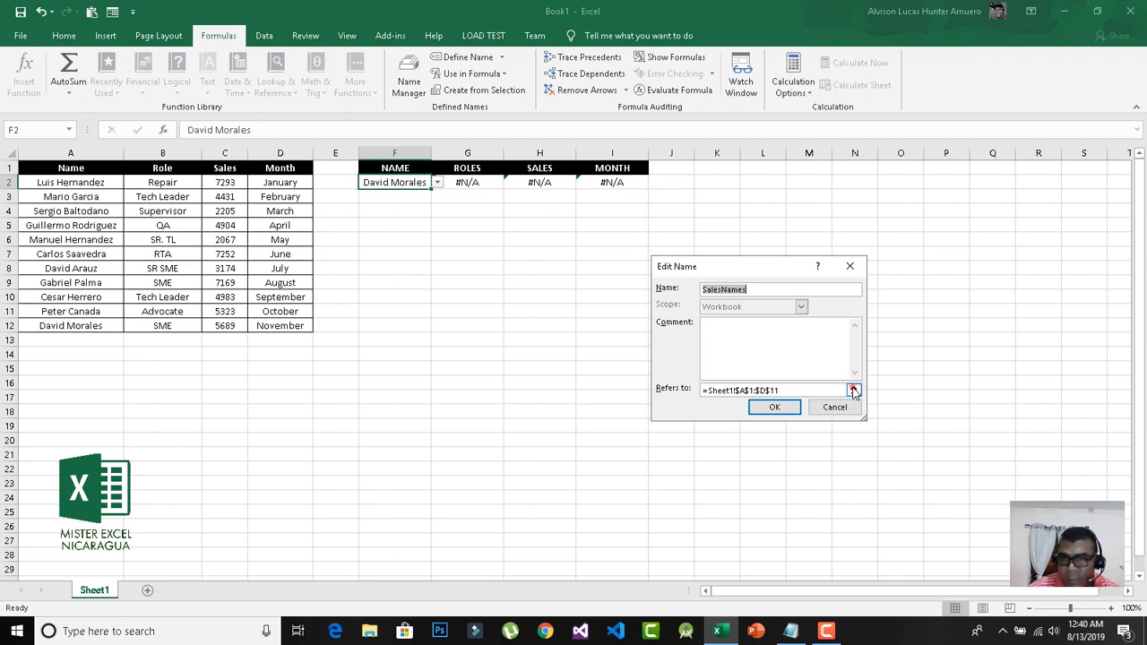
pyautogui.click(854, 391)
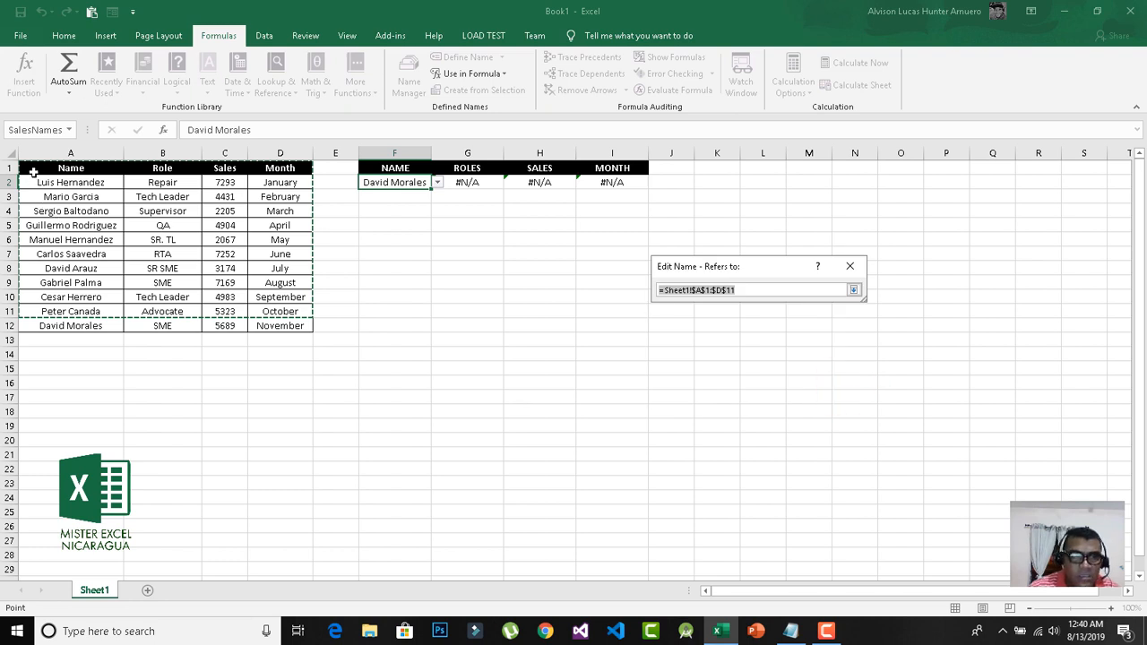
pyautogui.moveTo(33, 169); pyautogui.dragTo(298, 413)
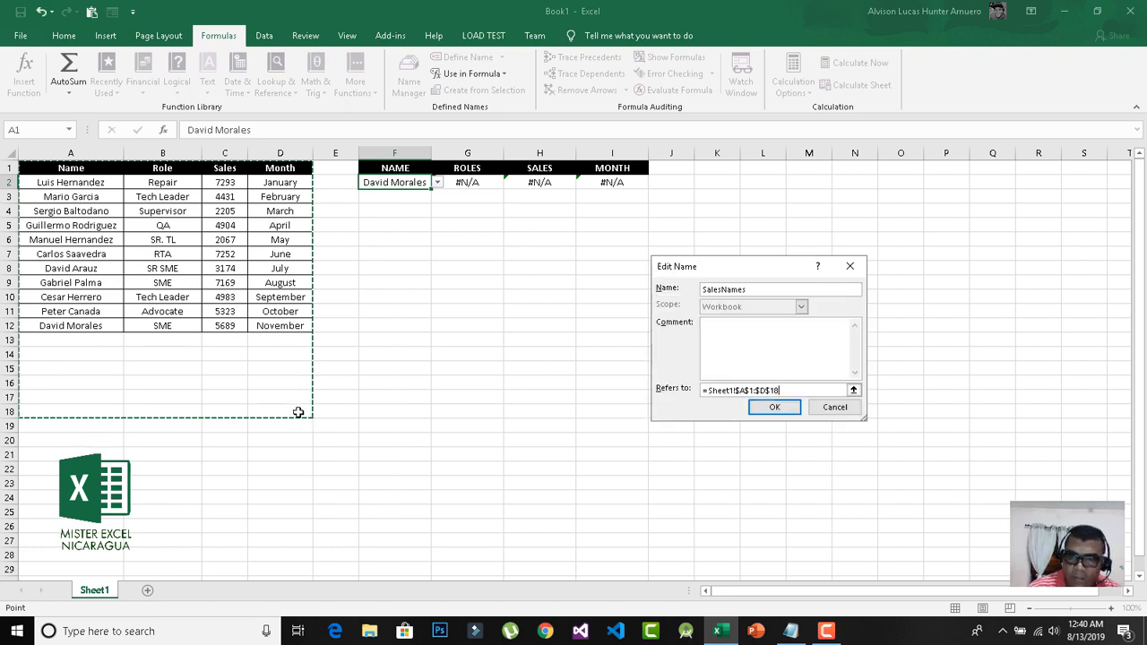
pyautogui.click(769, 408)
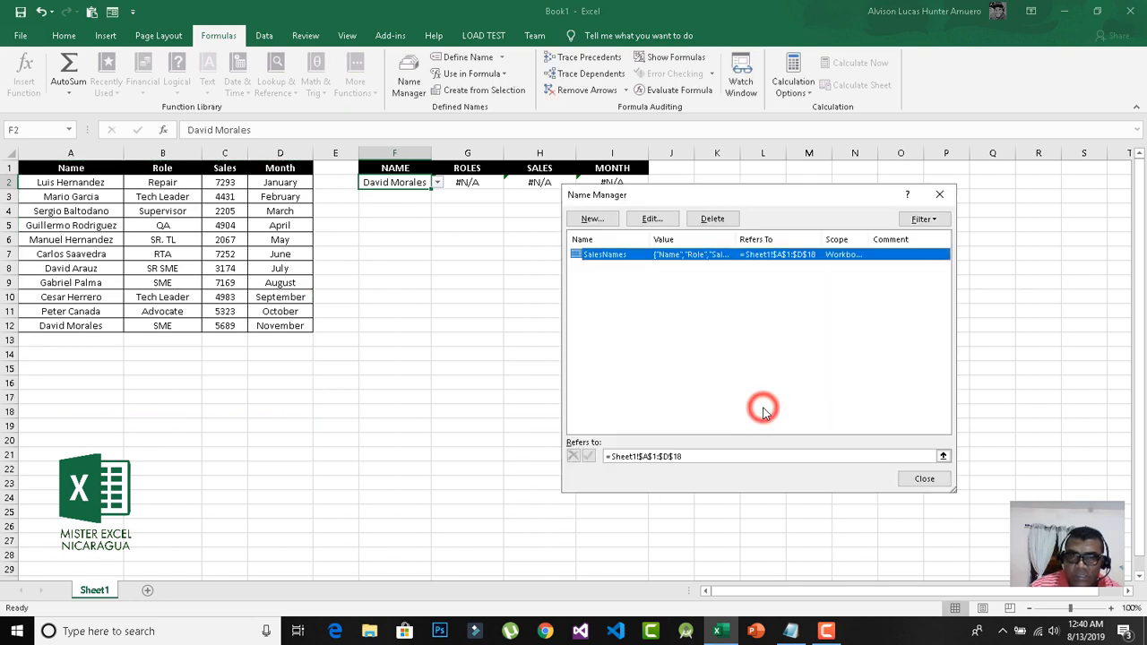
pyautogui.click(907, 478)
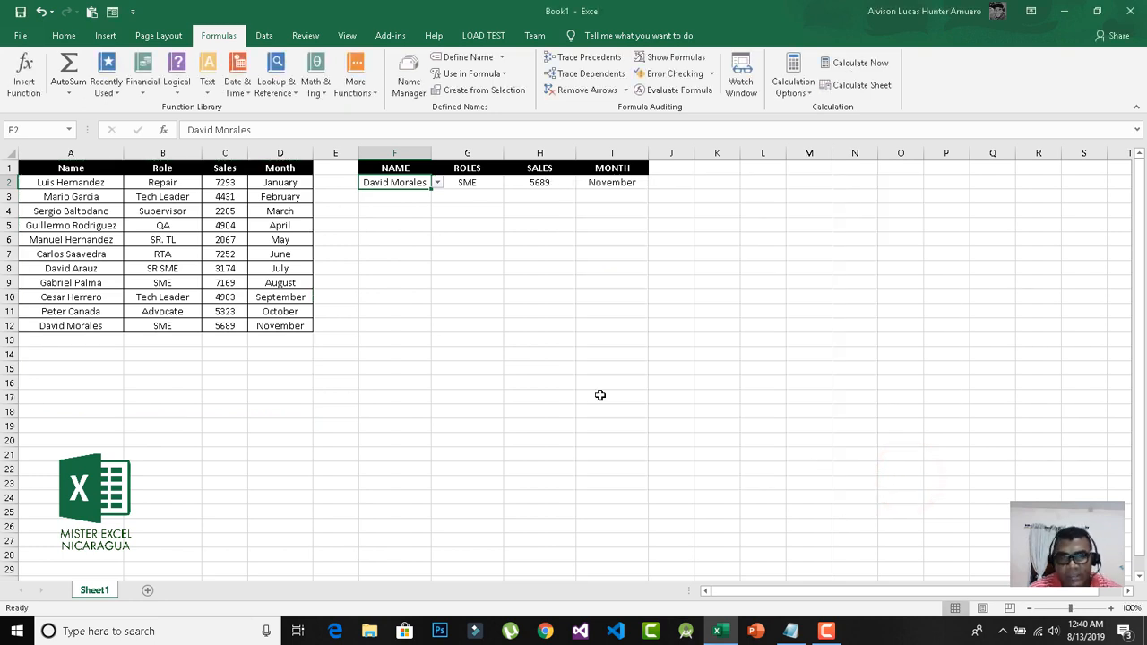